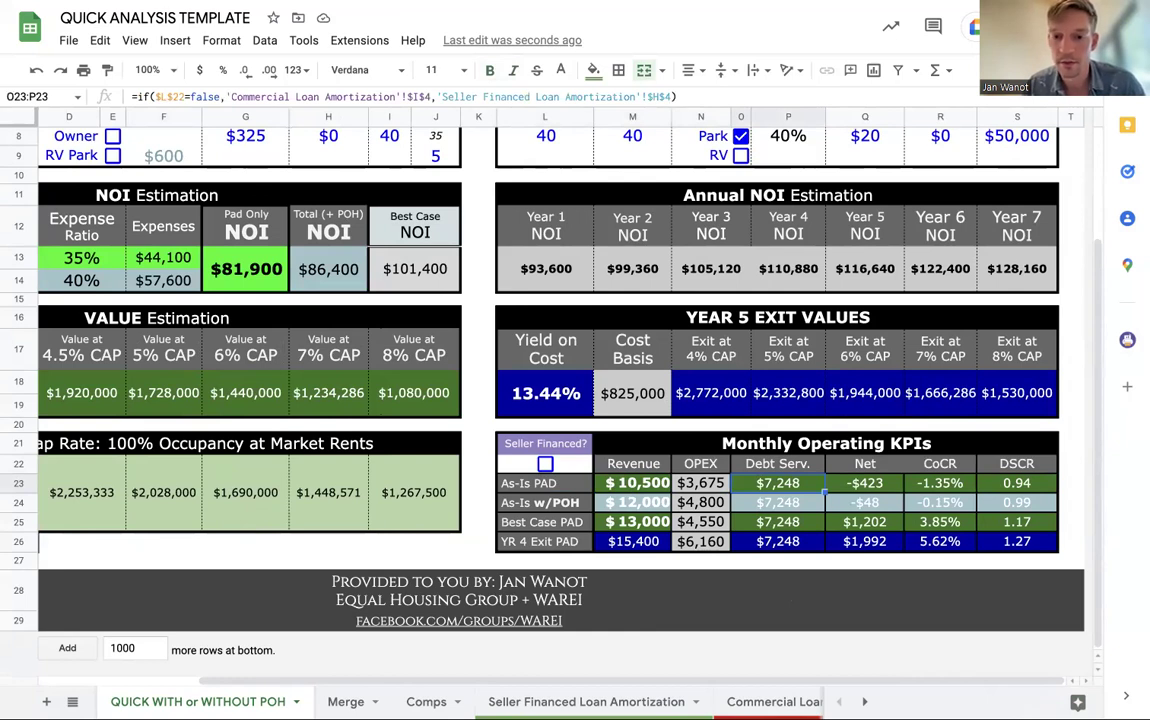
# Enable the Seller Financed? option for the Monthly Operating KPIs.
pyautogui.press('Right')
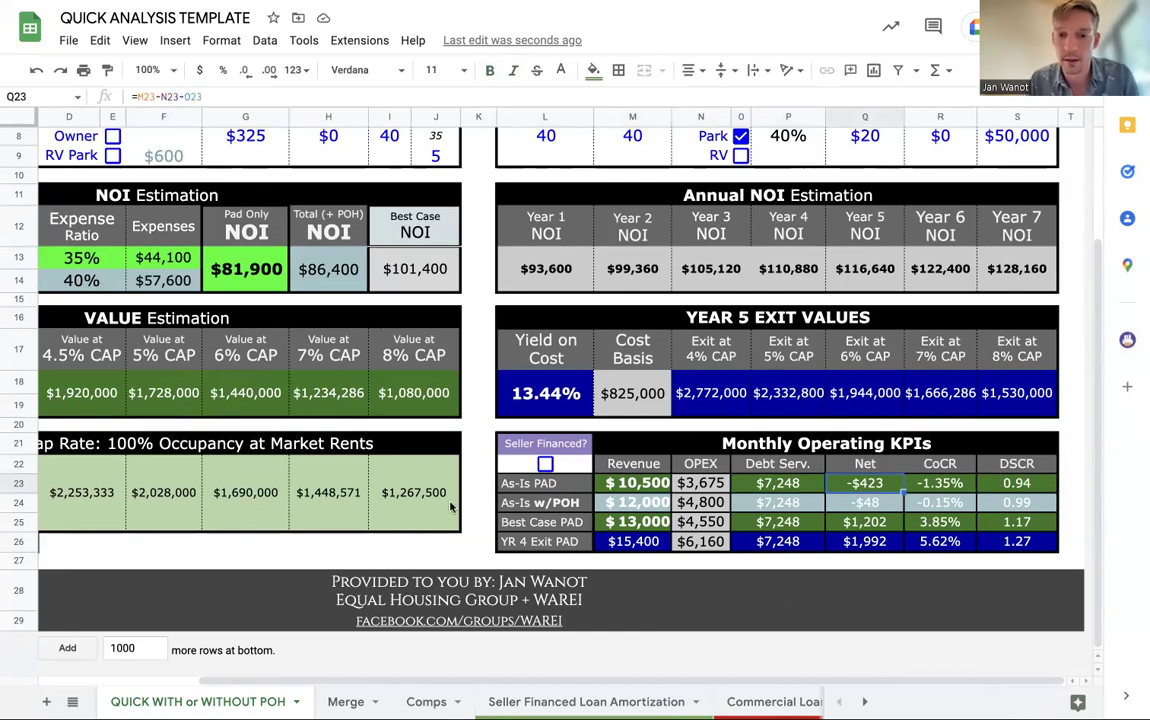
pyautogui.hscroll(-3, 352, 343)
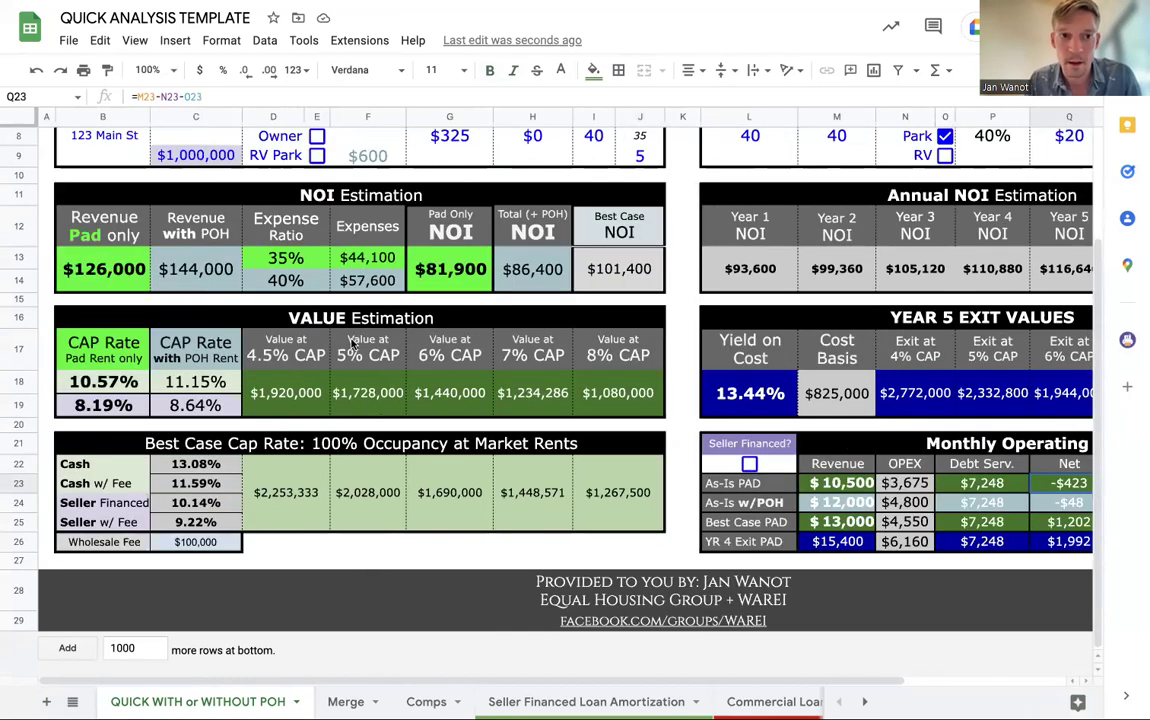
pyautogui.hscroll(2, 352, 343)
pyautogui.scroll(1, 600, 450)
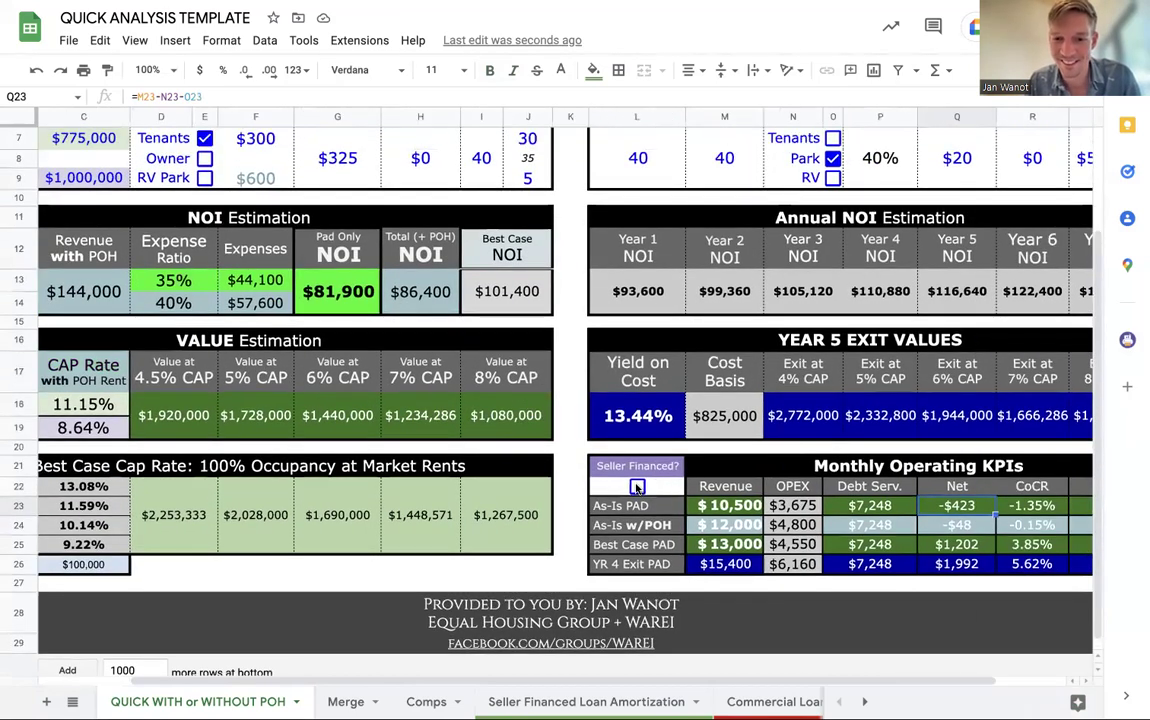
pyautogui.click(637, 487)
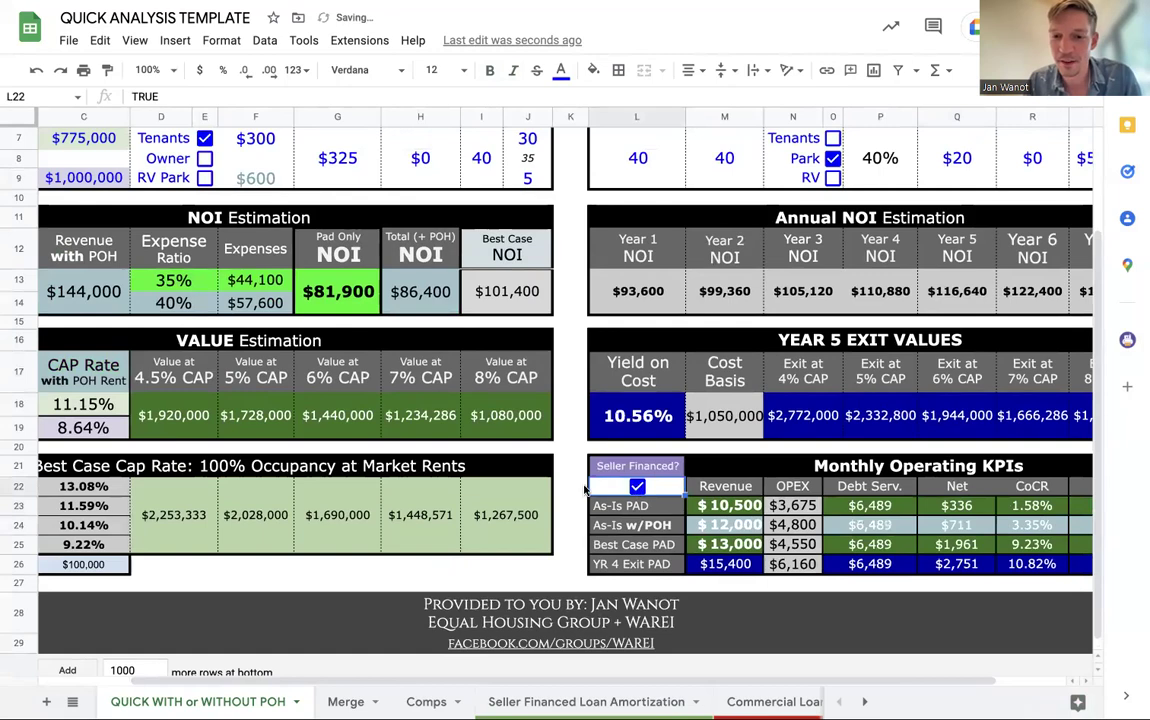
# Examine the seller-financed price at acquisition and the OPEX, debt service and net figures in the As-Is PAD row.
pyautogui.scroll(1, 398, 362)
pyautogui.hscroll(-1, 398, 362)
pyautogui.scroll(3, 398, 362)
pyautogui.hscroll(-1, 398, 362)
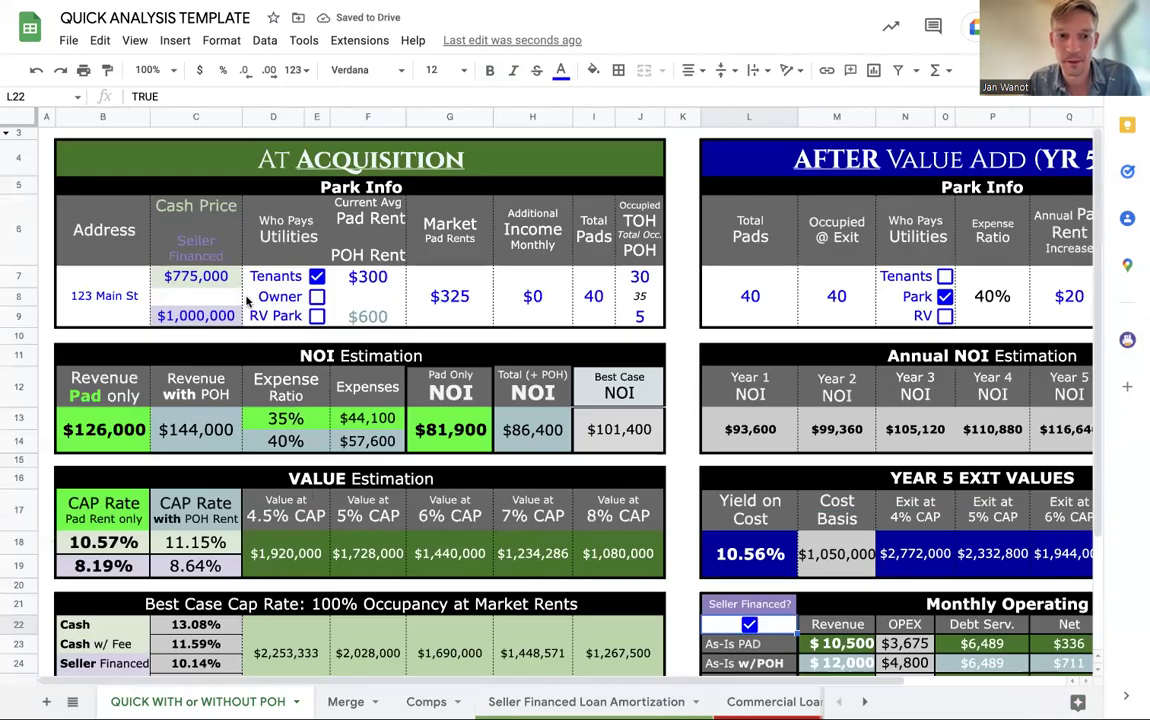
pyautogui.click(208, 318)
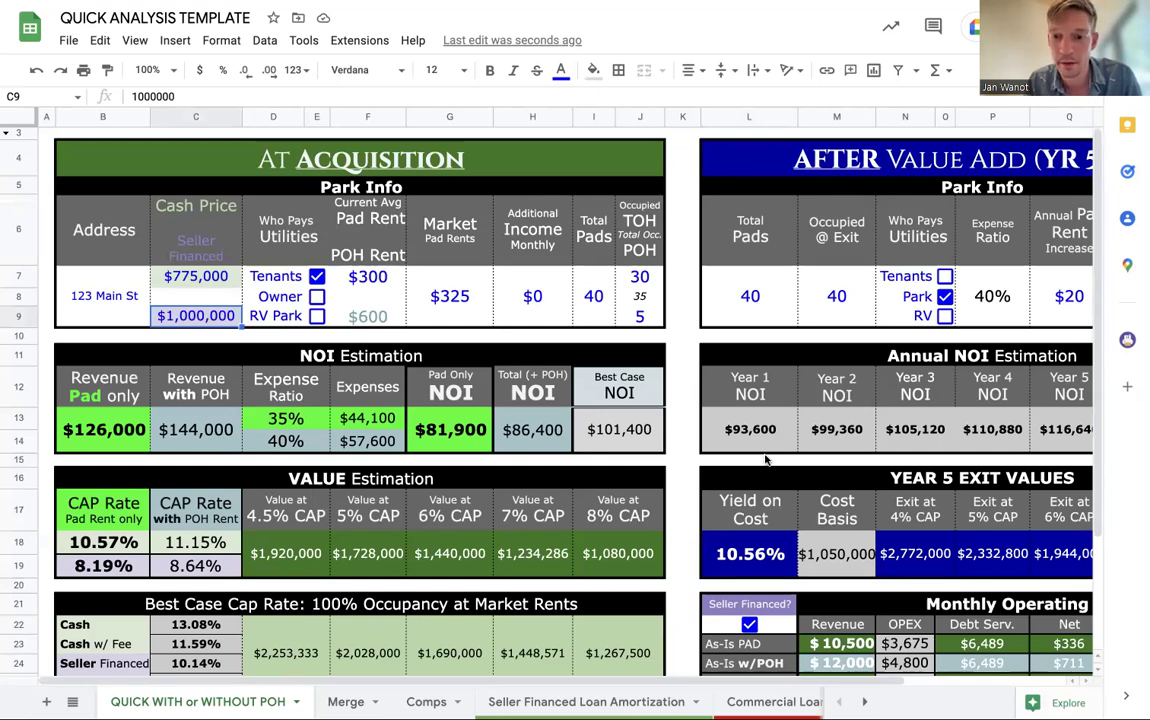
pyautogui.scroll(-4, 766, 459)
pyautogui.hscroll(3, 588, 412)
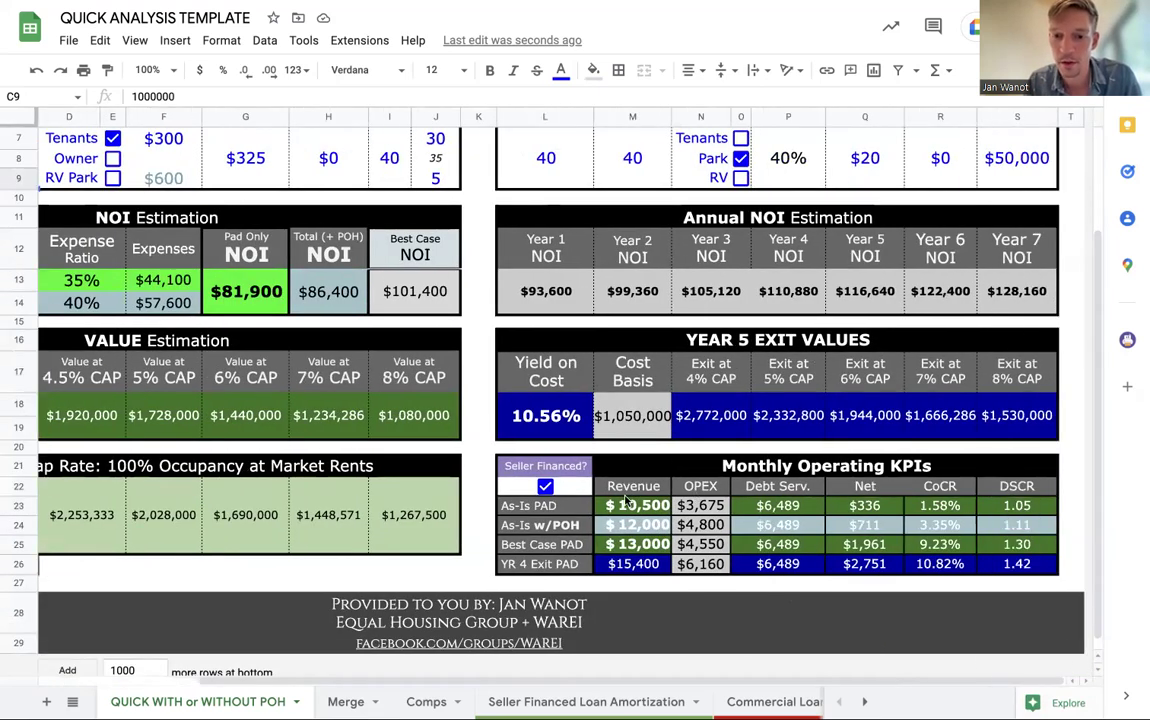
pyautogui.click(710, 506)
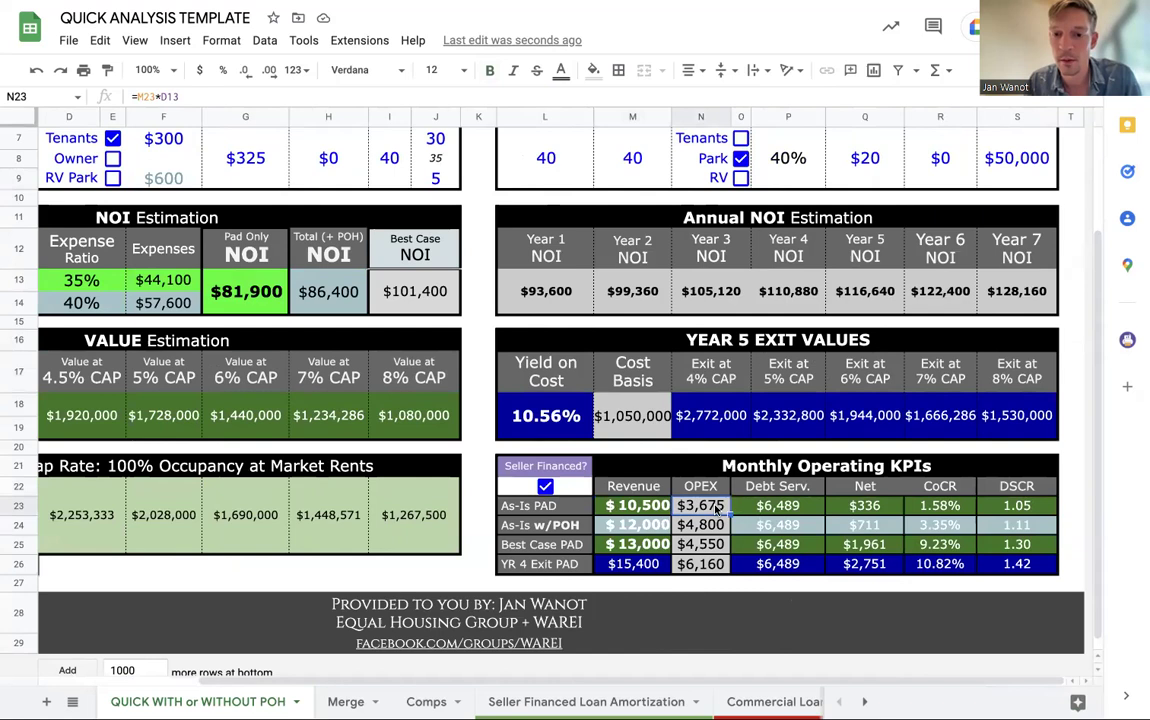
pyautogui.click(806, 510)
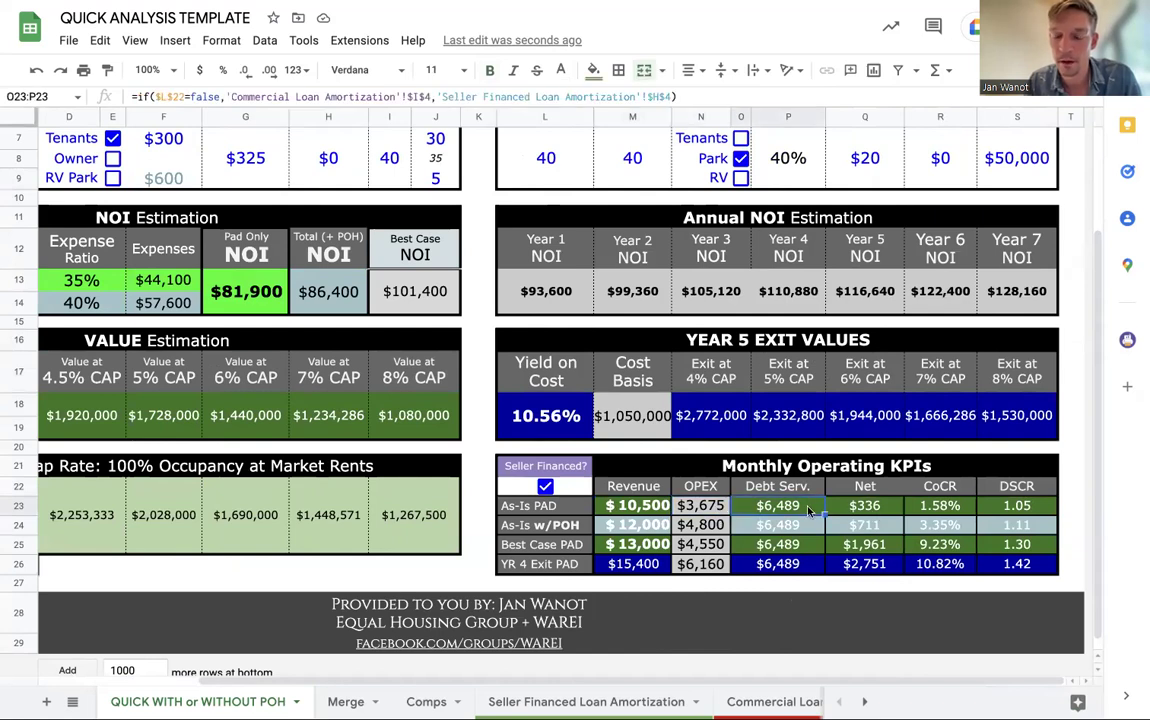
pyautogui.click(880, 506)
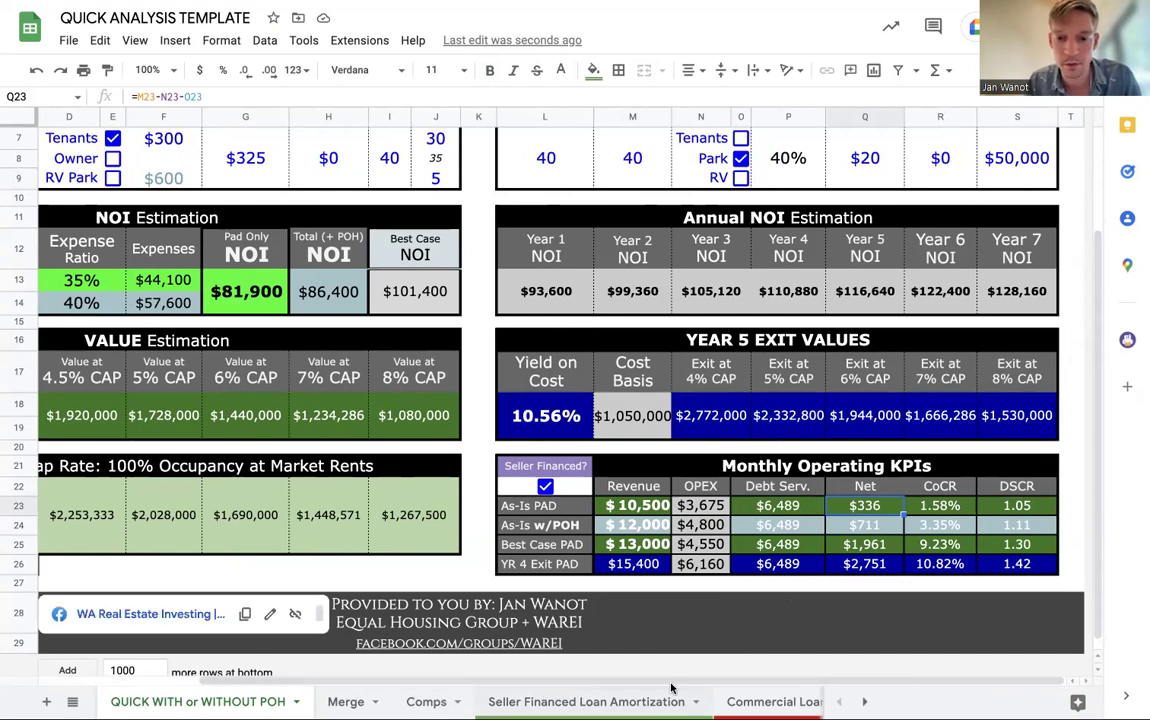
# Set the price on the Commercial Loan Amortization sheet to $1,000,000 and check the down payment, loan period and first scheduled payment.
pyautogui.click(766, 700)
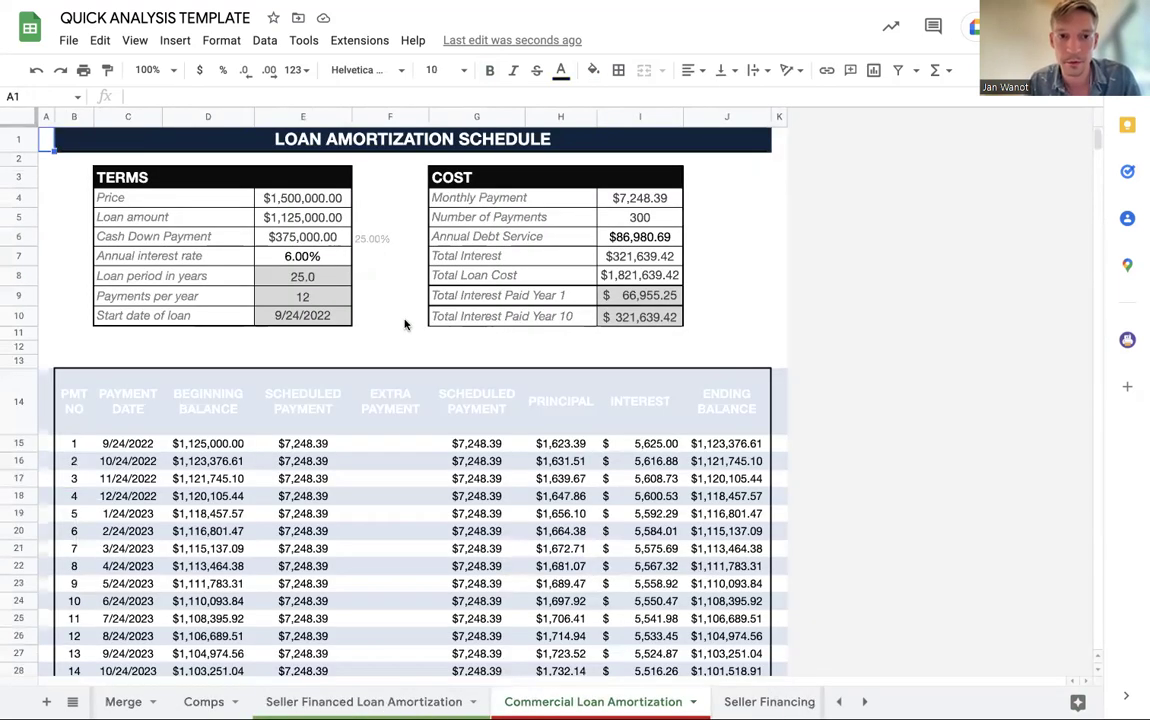
pyautogui.click(295, 197)
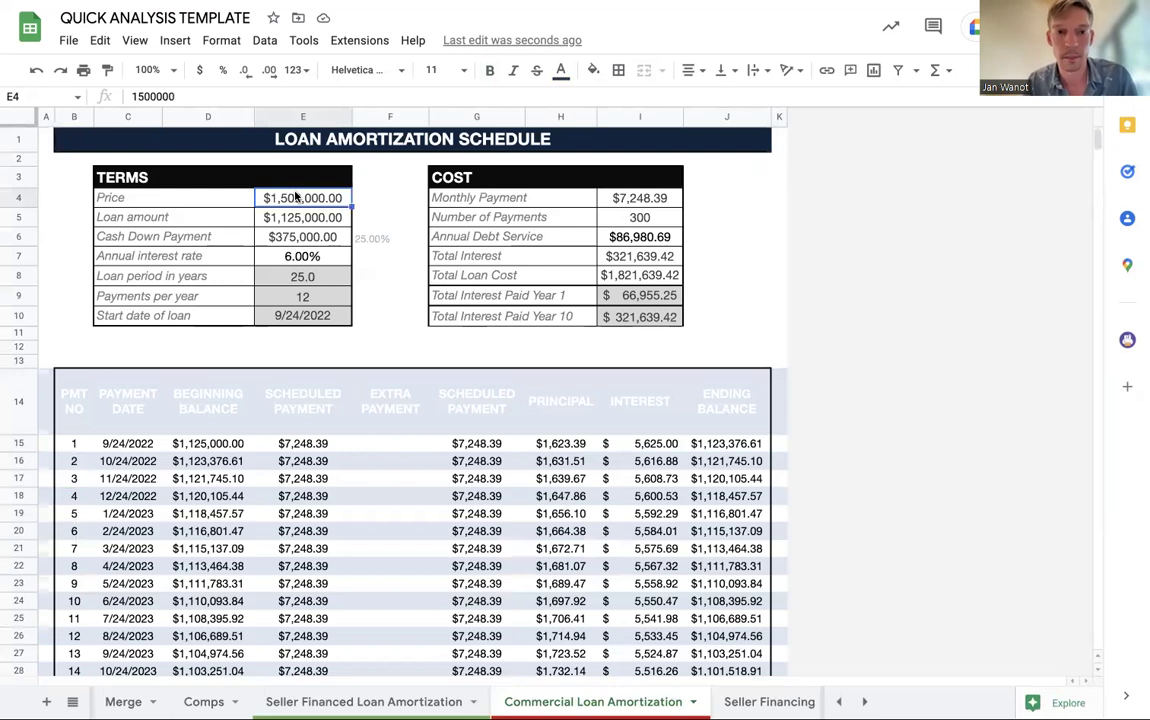
pyautogui.write('1000000')
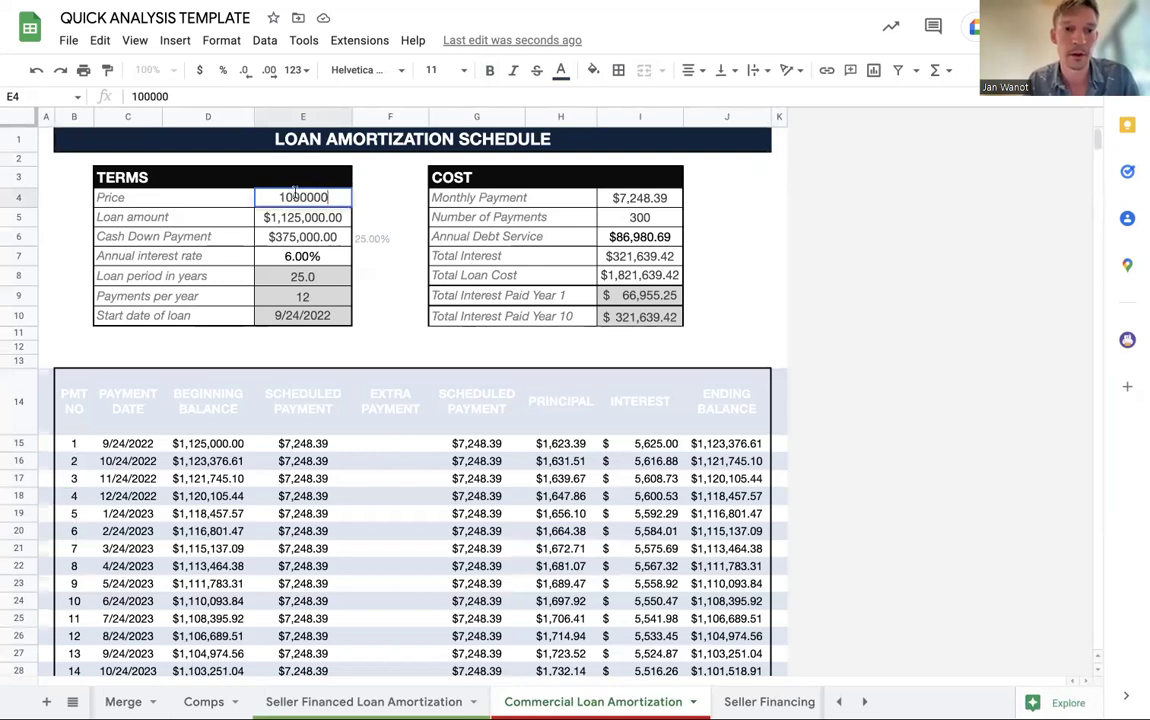
pyautogui.press('Return')
pyautogui.click(325, 238)
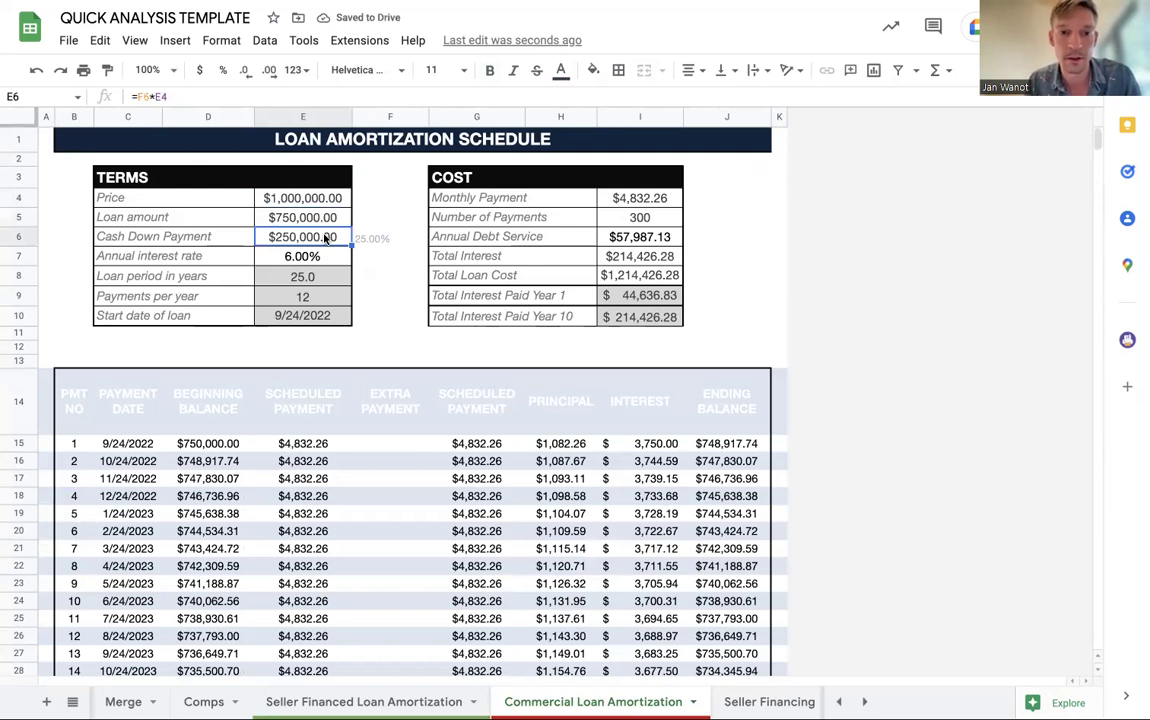
pyautogui.press('Down')
pyautogui.press('Down')
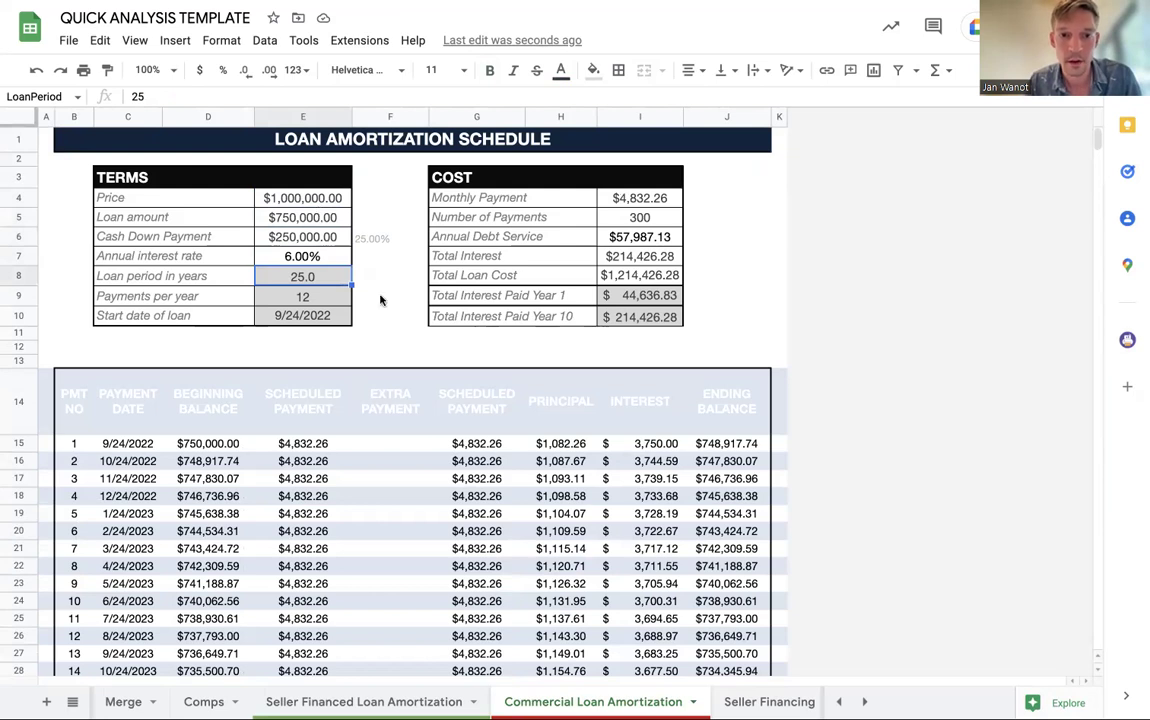
pyautogui.click(459, 444)
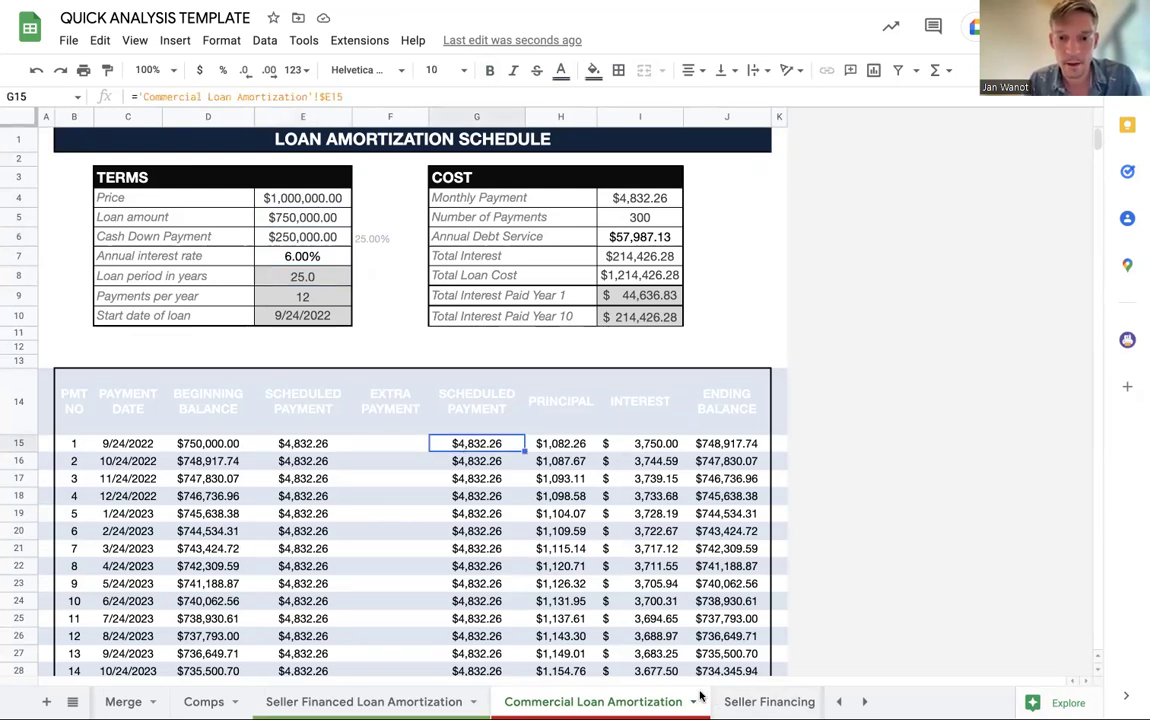
# Set the price on the Seller Financed Loan Amortization sheet to $1,000,000.
pyautogui.click(410, 697)
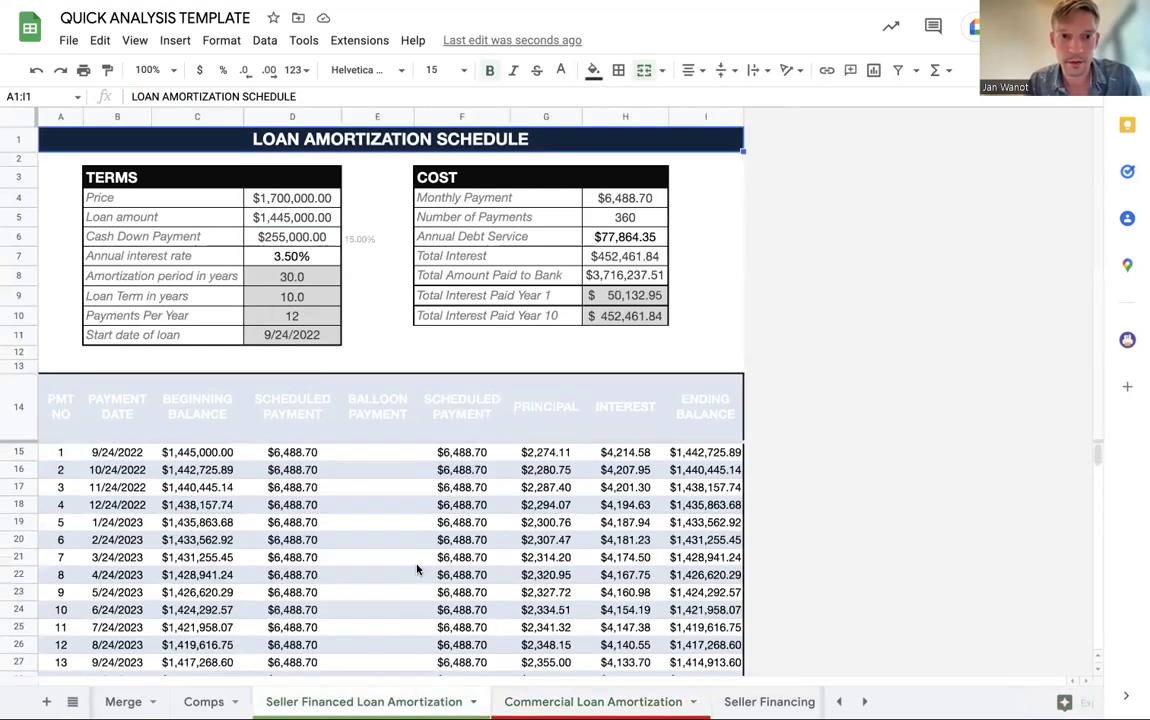
pyautogui.click(298, 199)
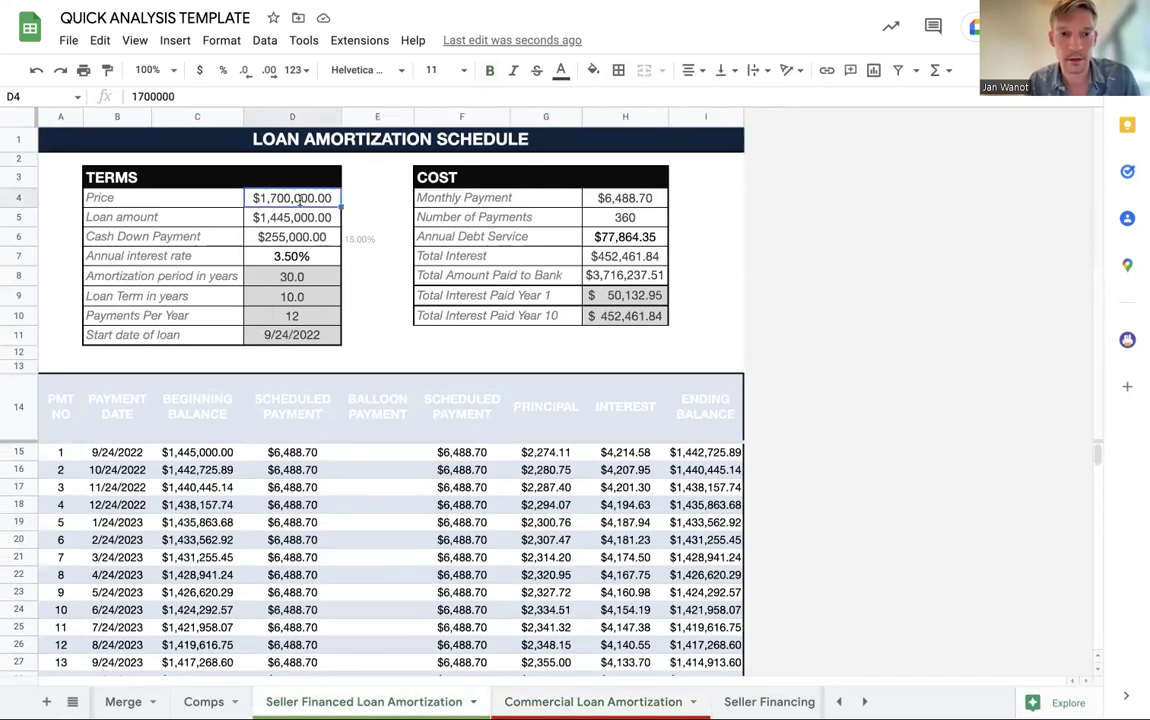
pyautogui.write('10000000')
pyautogui.press('Return')
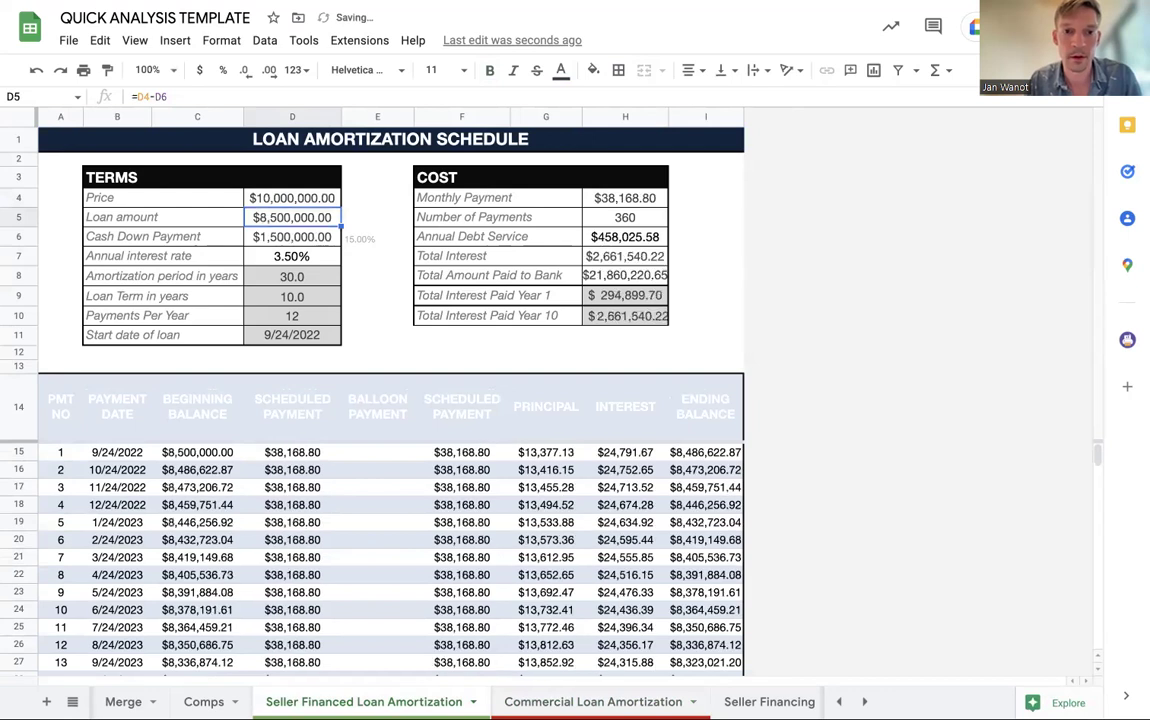
pyautogui.click(301, 236)
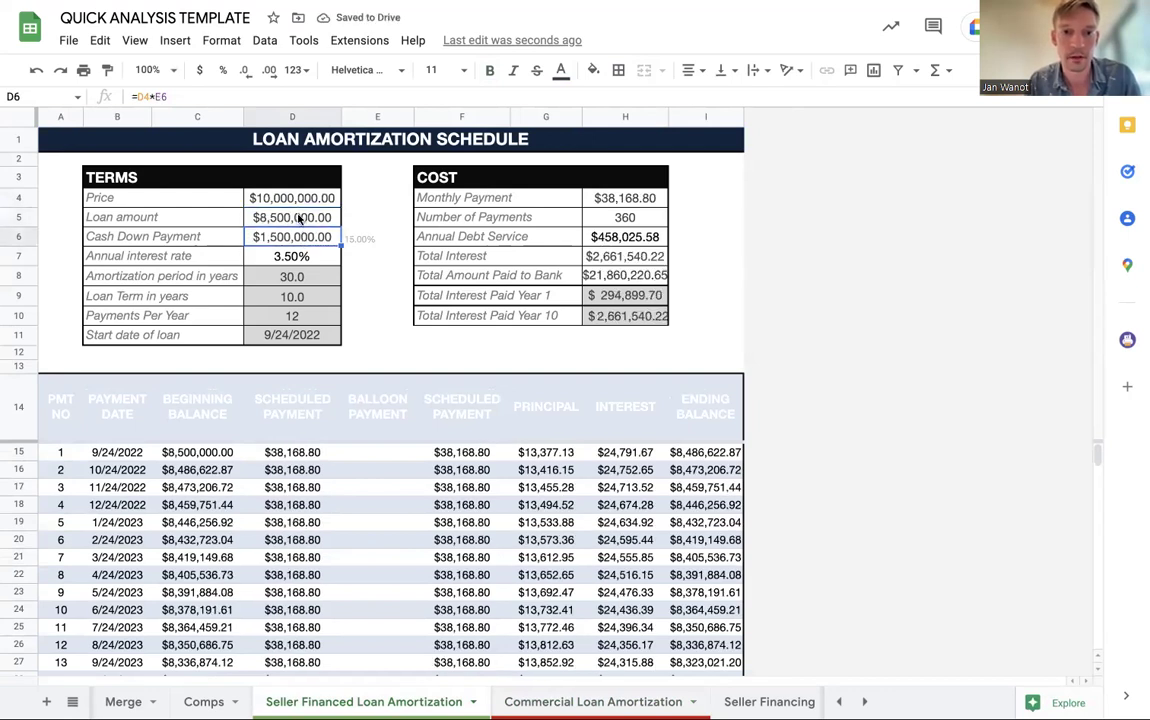
pyautogui.click(296, 200)
pyautogui.write('1000000')
pyautogui.press('Return')
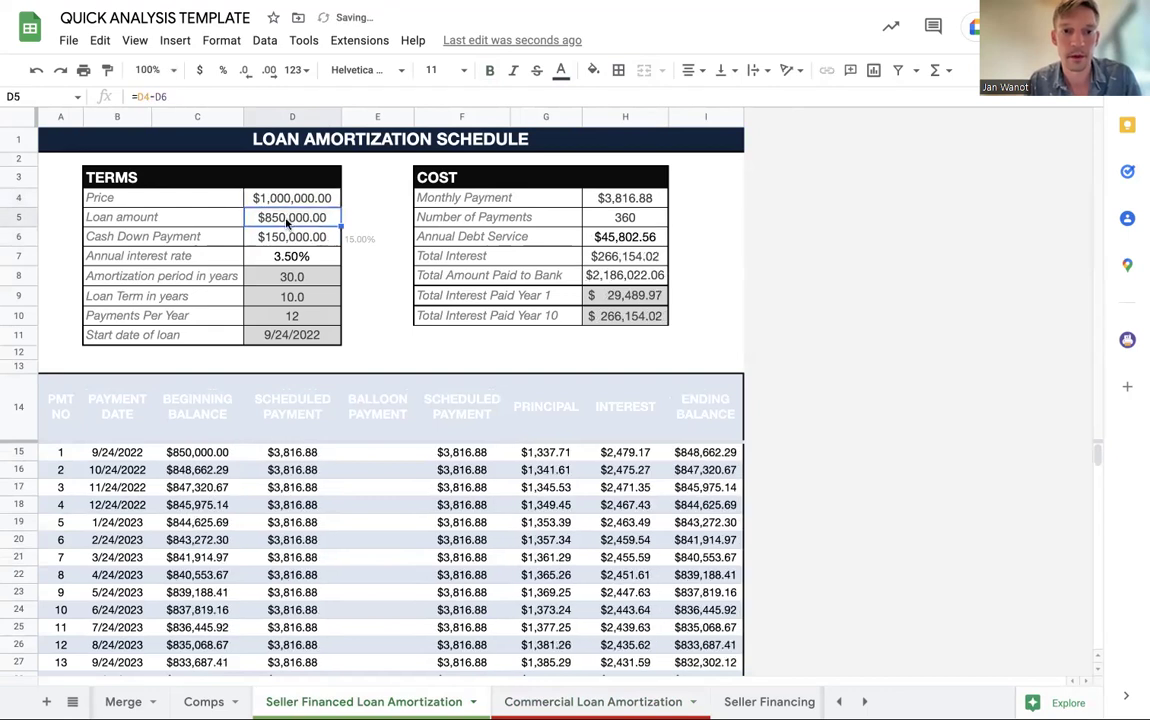
# Set the seller-financed loan's down payment to 25% and its annual interest rate to 3%.
pyautogui.click(360, 239)
pyautogui.write('25')
pyautogui.press('Return')
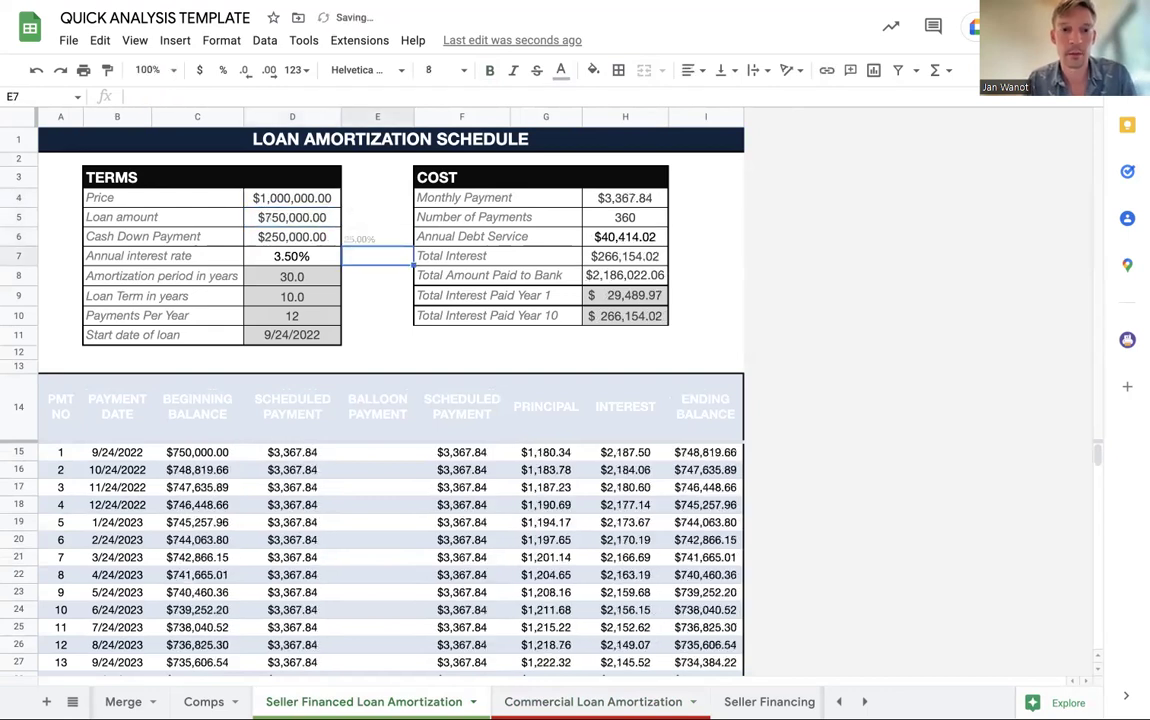
pyautogui.click(310, 257)
pyautogui.write('3')
pyautogui.press('Return')
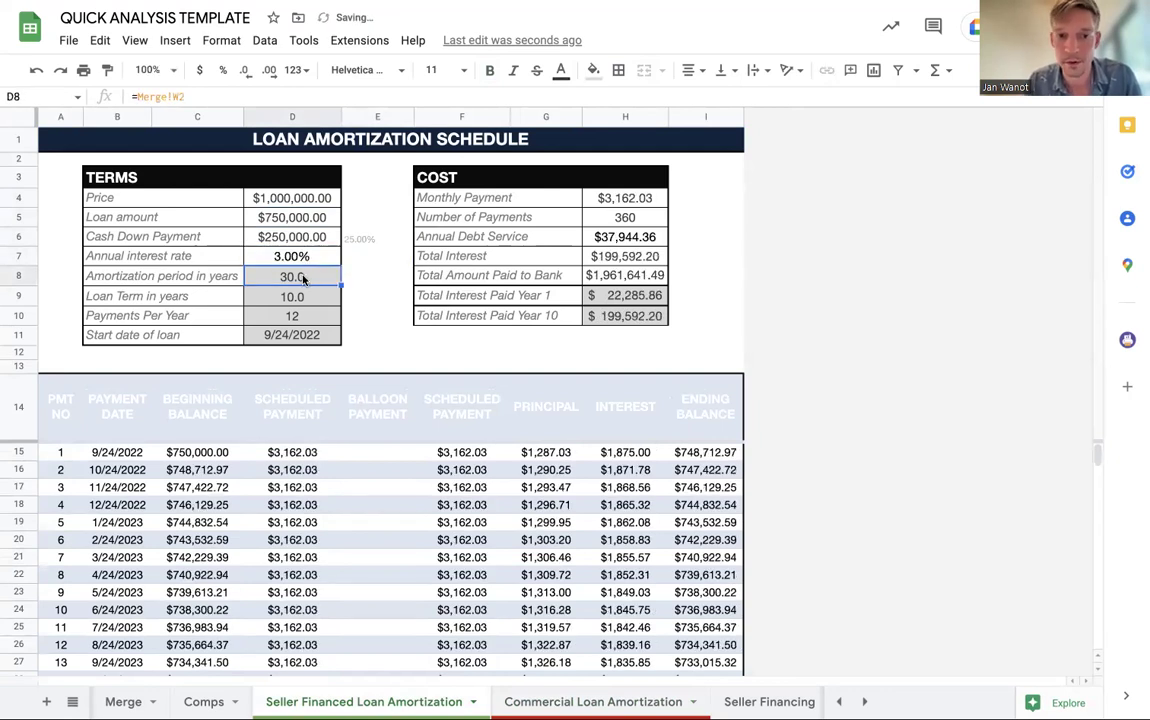
pyautogui.press('Up')
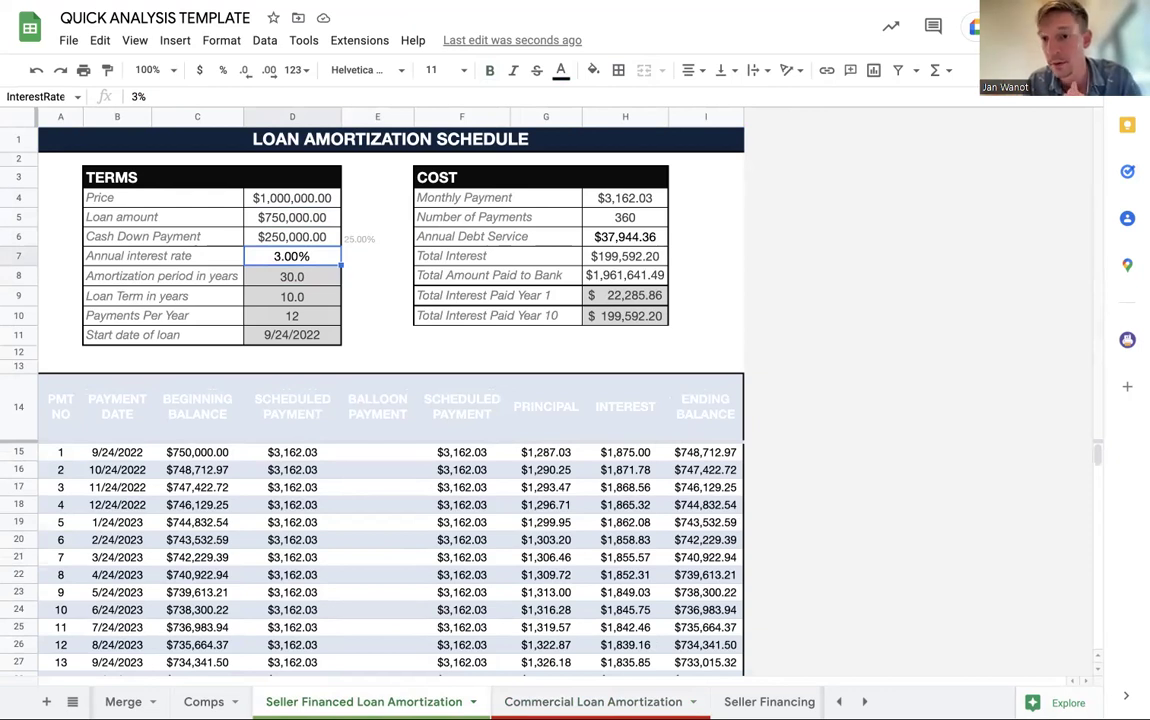
# Set the seller-financed amortization period to 9999 years and check the first payment's principal, scheduled amount and interest.
pyautogui.click(301, 281)
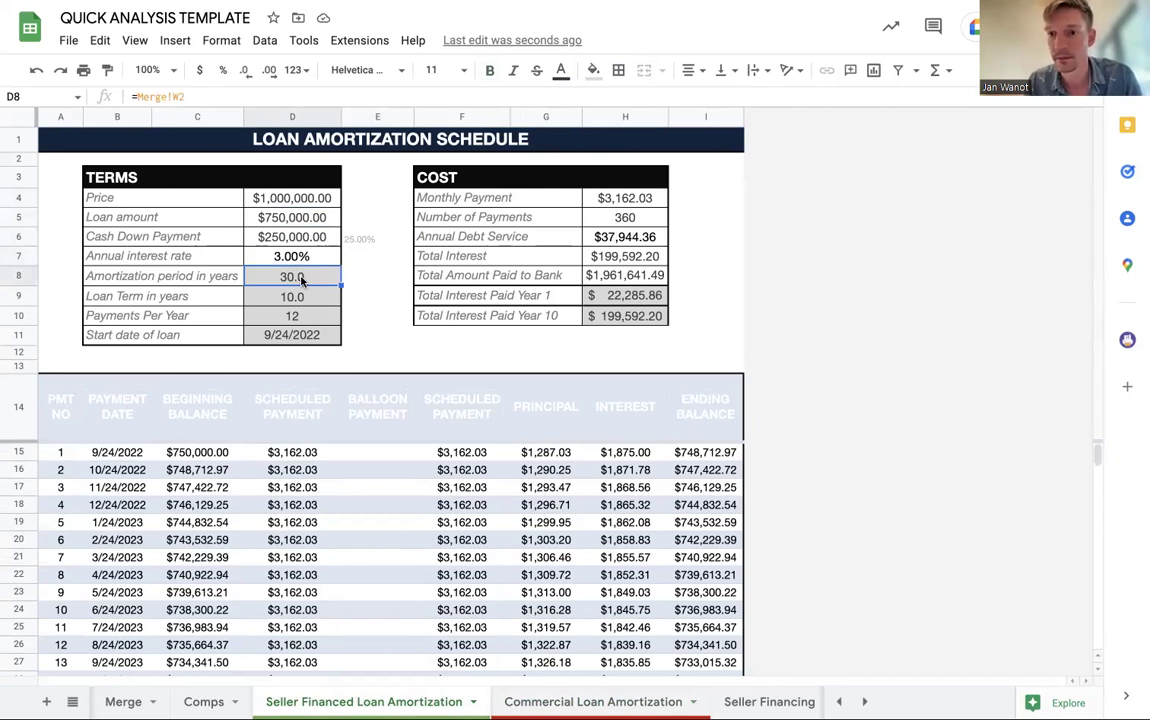
pyautogui.write('9999')
pyautogui.press('Return')
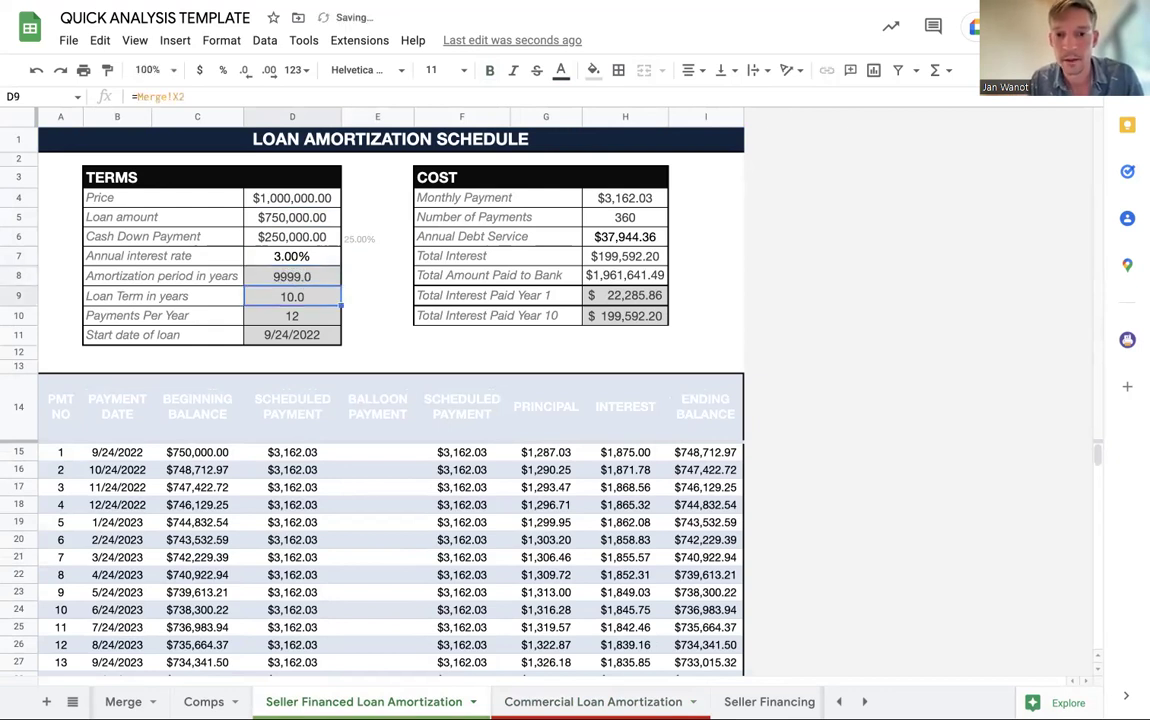
pyautogui.click(548, 454)
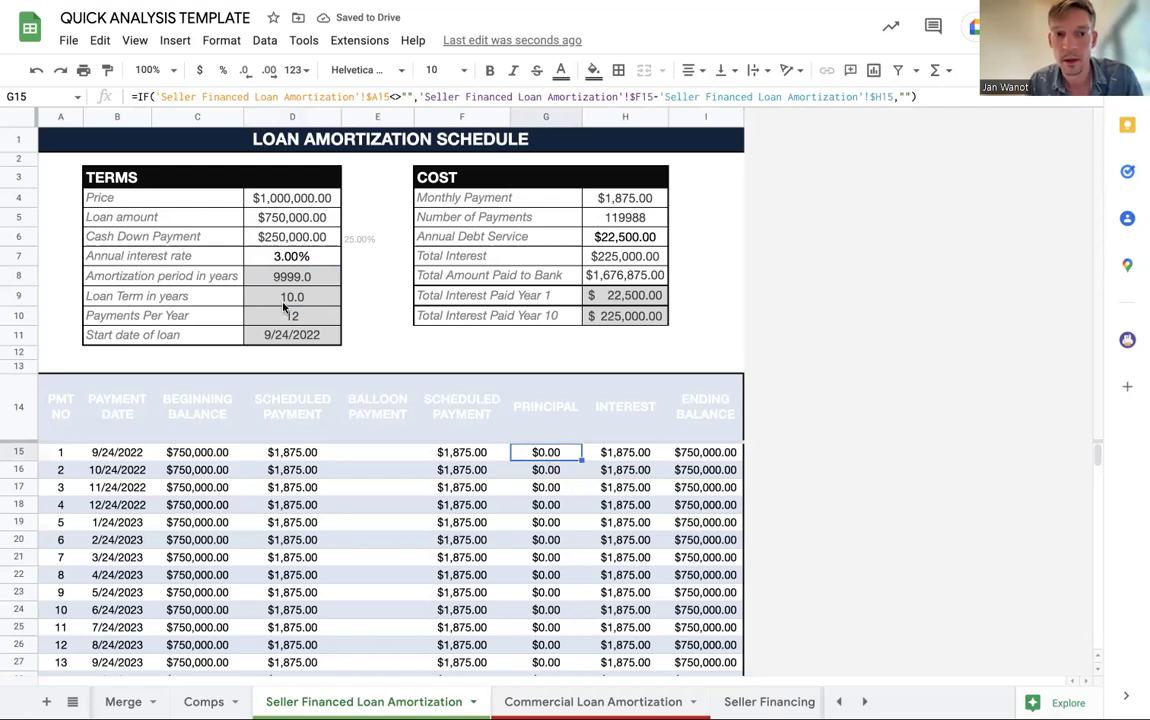
pyautogui.click(258, 277)
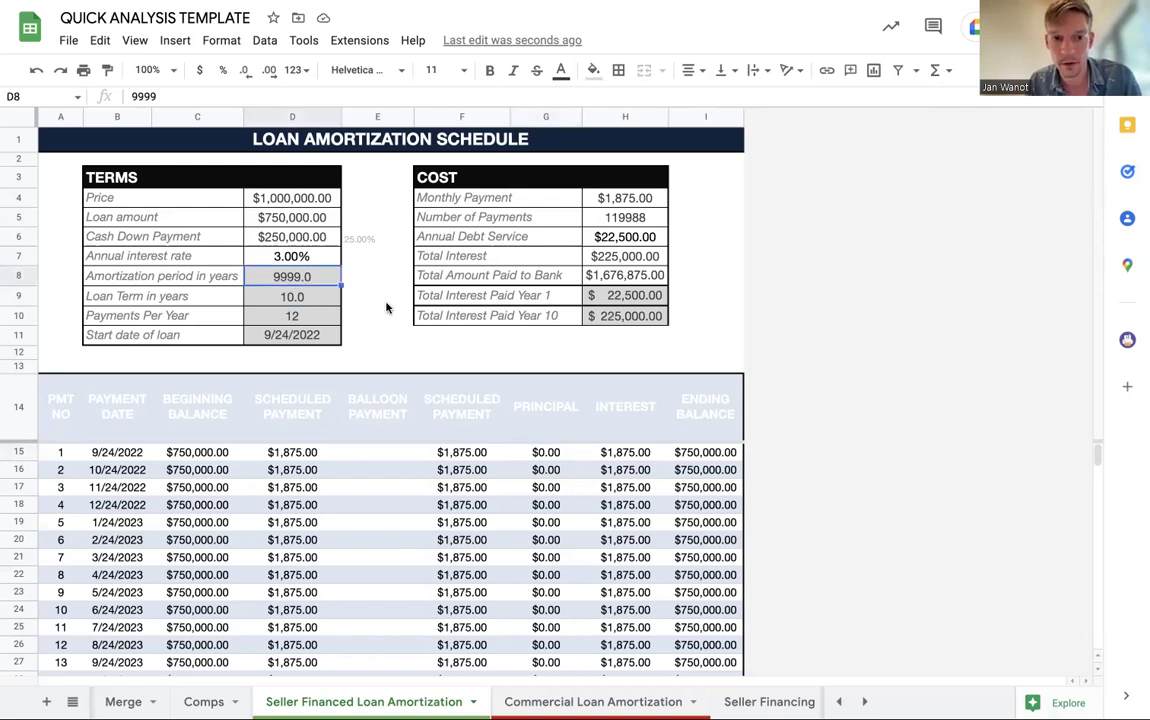
pyautogui.click(463, 454)
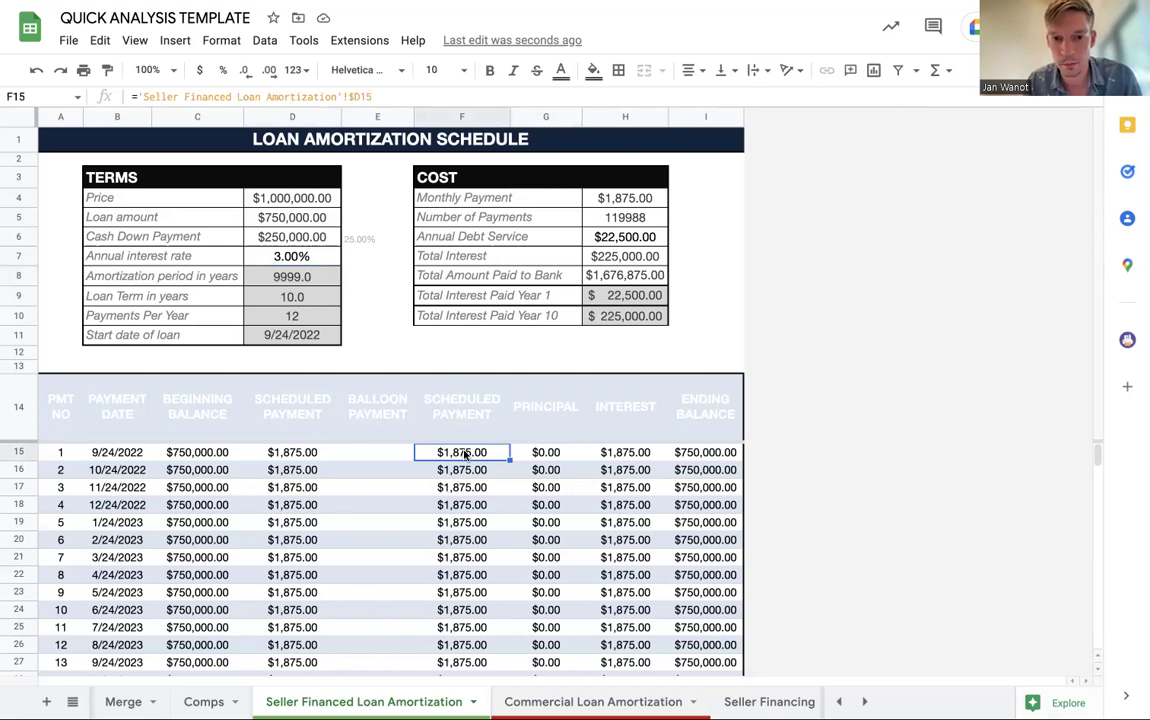
pyautogui.click(592, 456)
# Set the seller-financed amortization period to 30 years and compare its first scheduled payment with the Commercial Loan Amortization sheet.
pyautogui.click(288, 283)
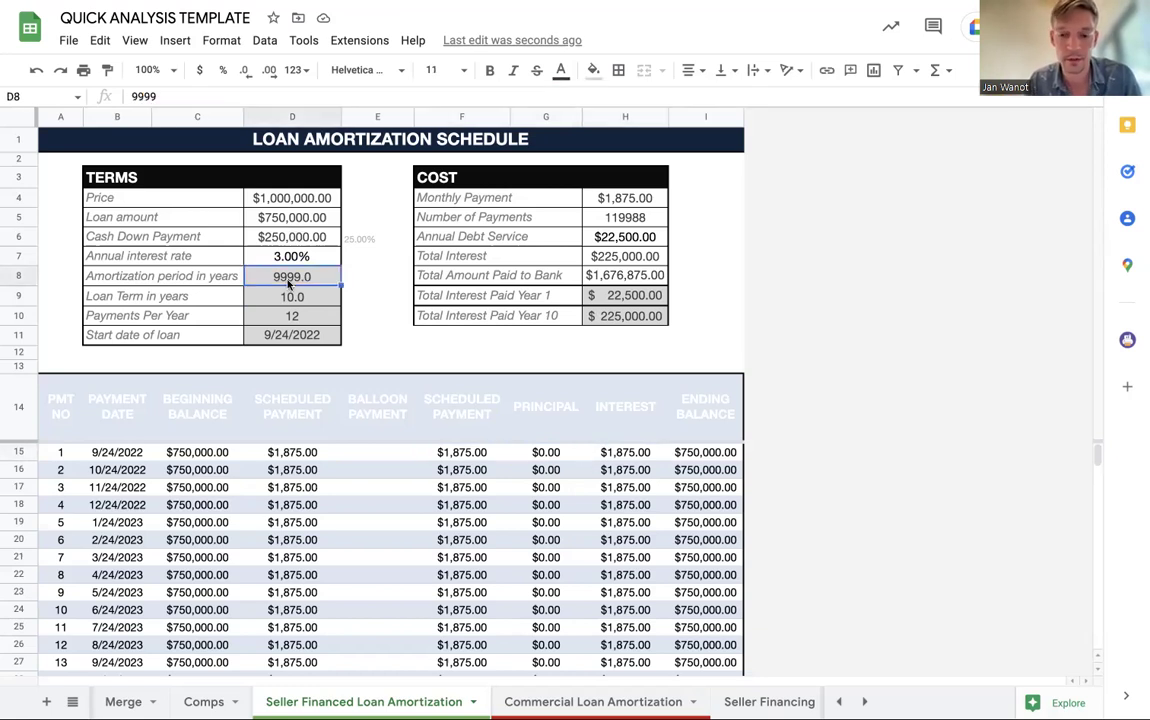
pyautogui.write('30')
pyautogui.press('Return')
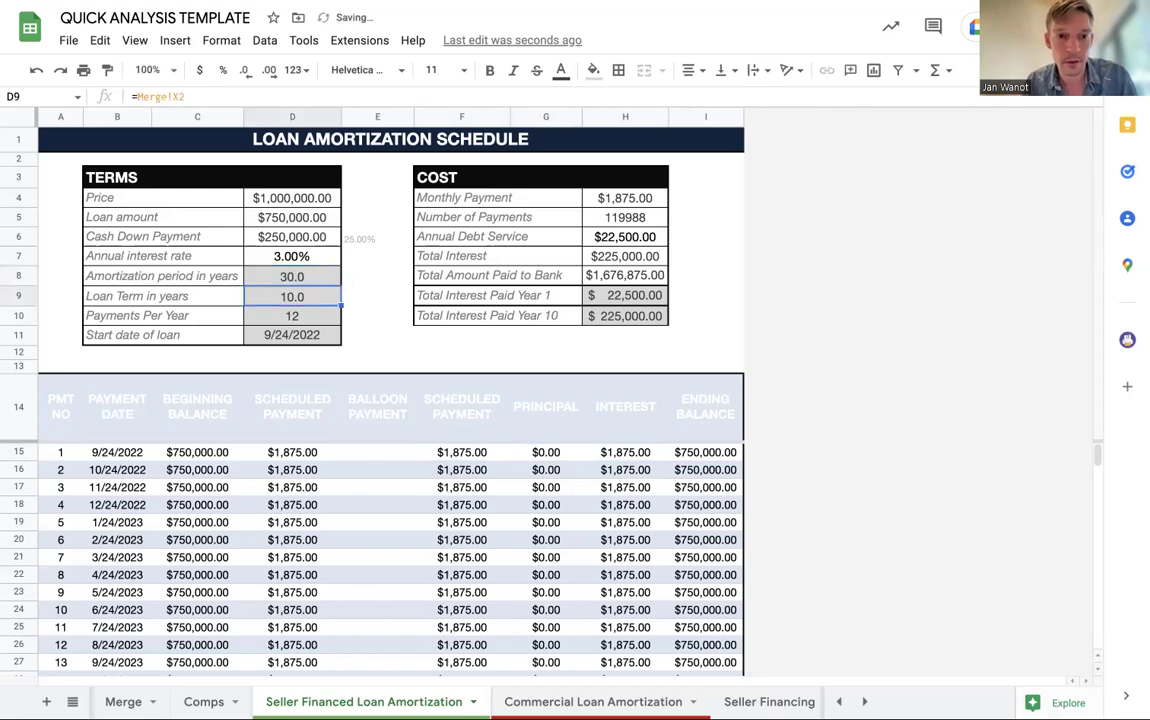
pyautogui.click(270, 256)
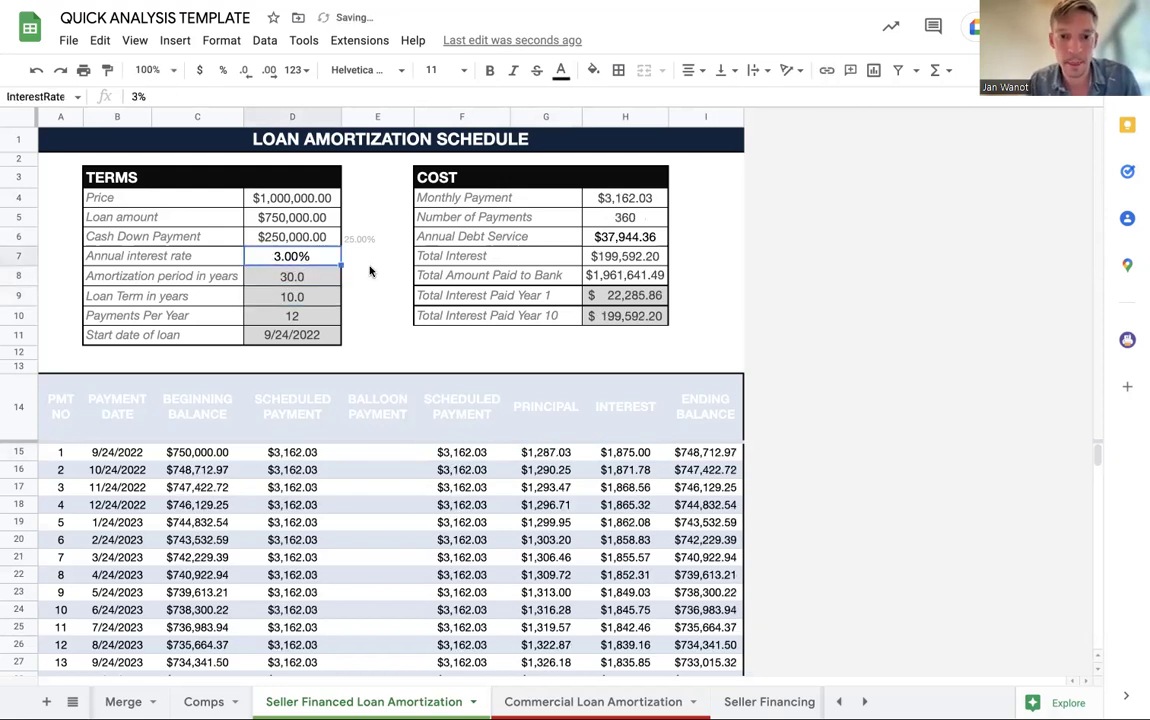
pyautogui.click(284, 200)
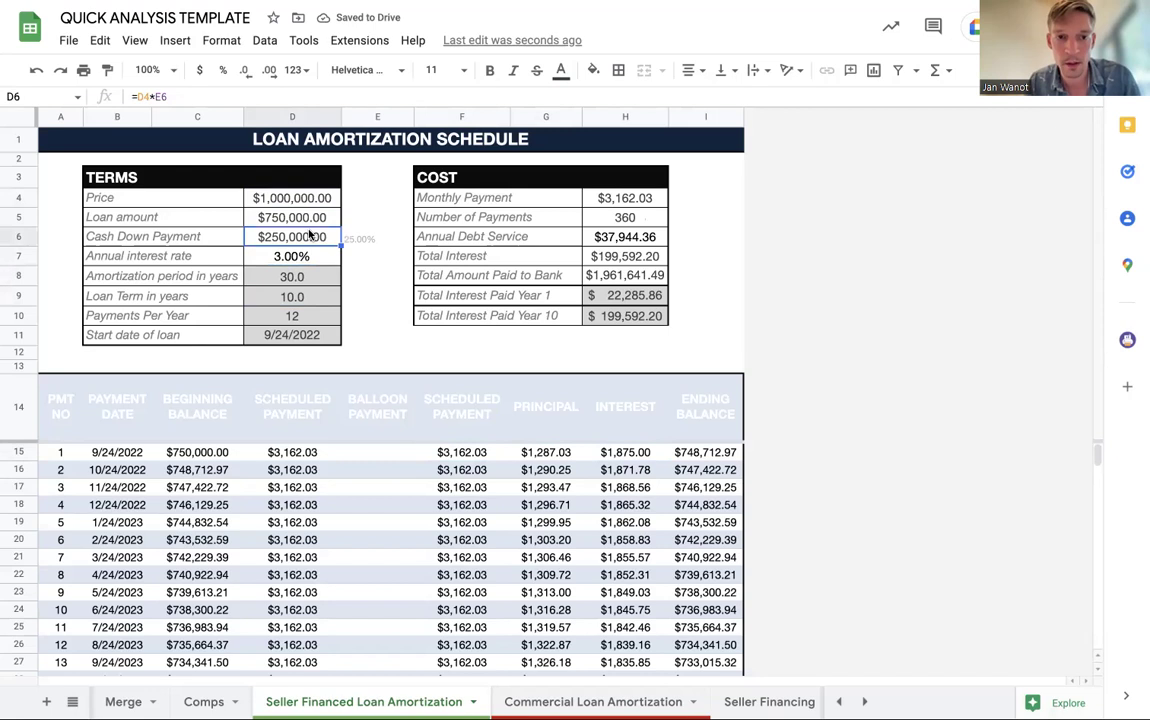
pyautogui.click(466, 452)
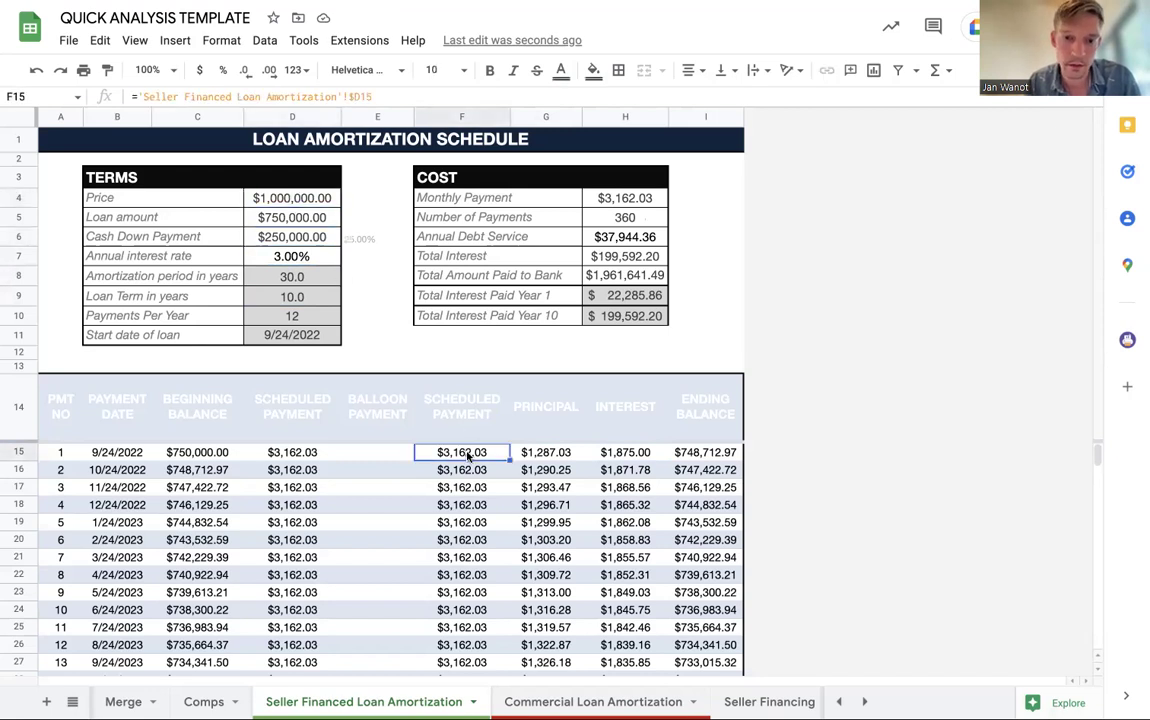
pyautogui.click(575, 700)
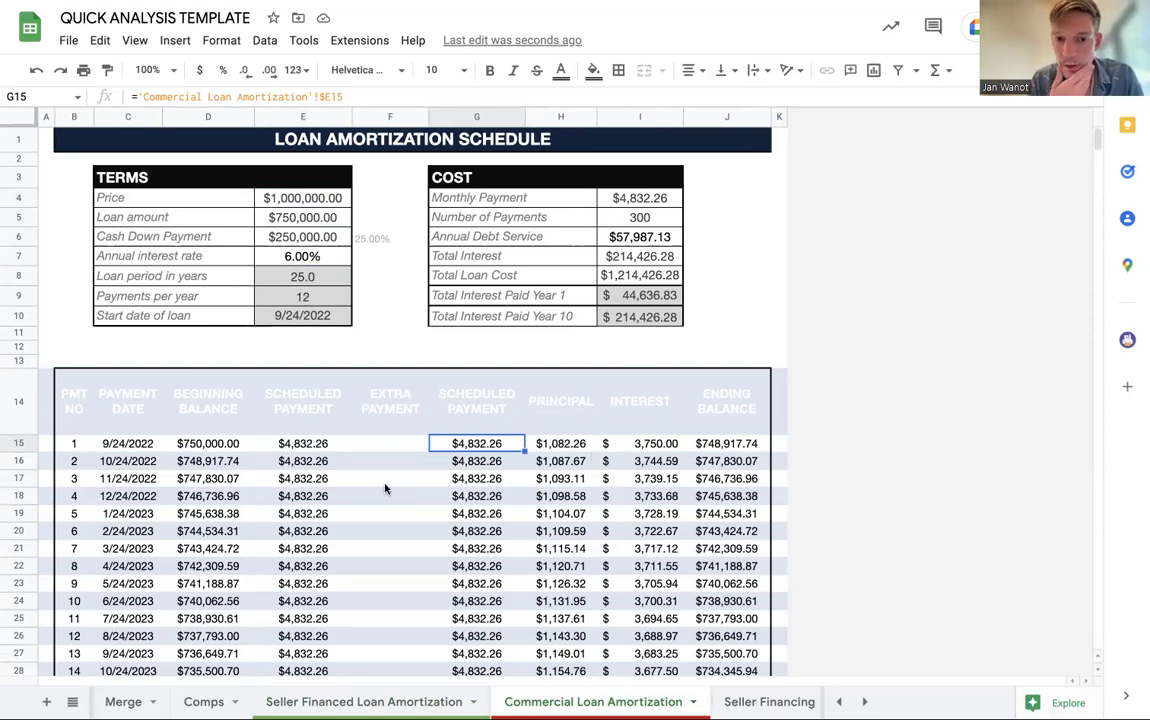
# Set the price on the Seller Financed Loan Amortization sheet to $1,200,000.
pyautogui.click(369, 702)
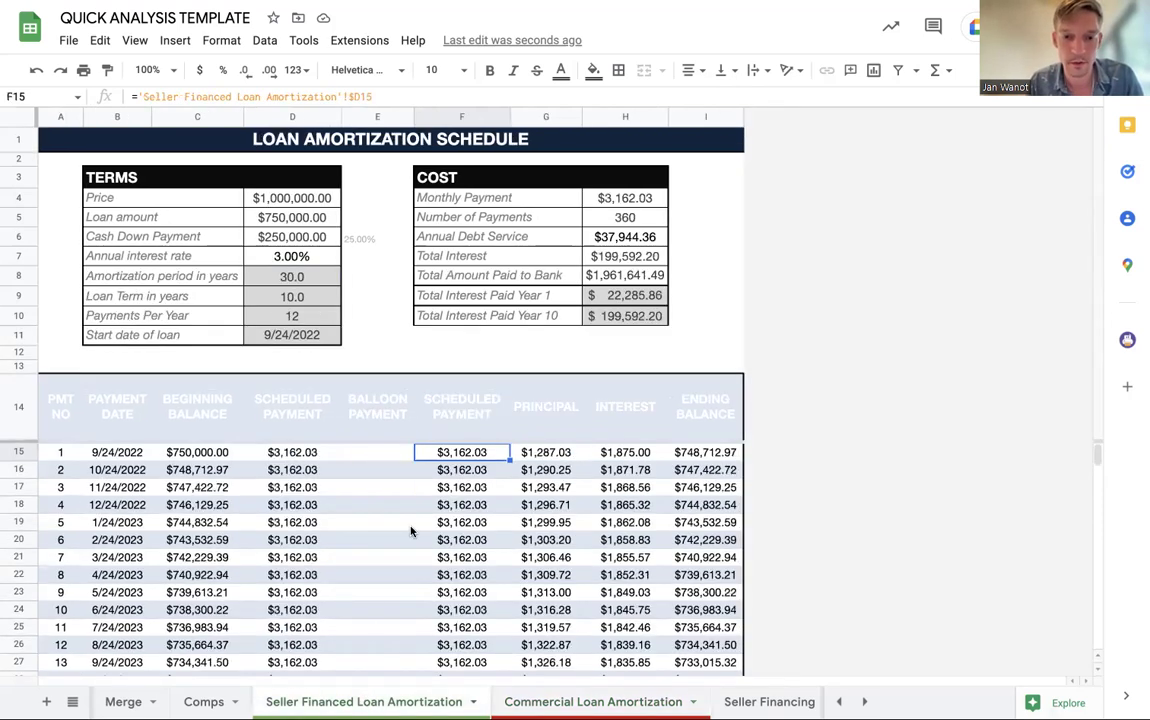
pyautogui.click(277, 201)
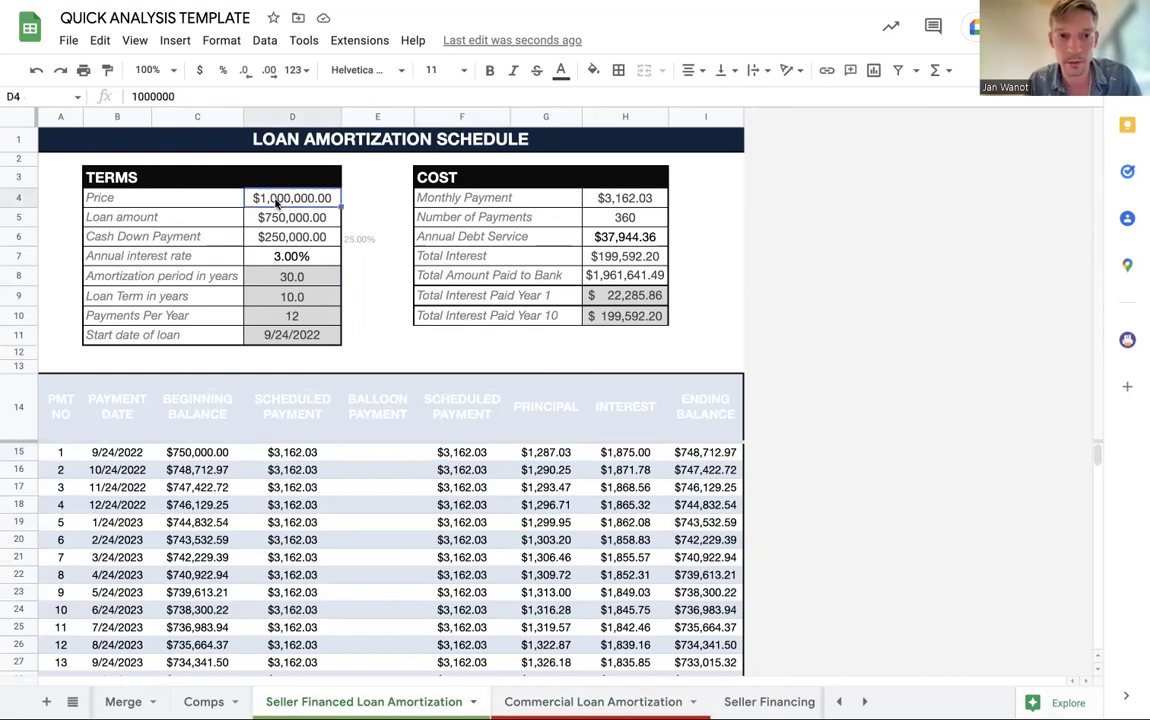
pyautogui.click(306, 259)
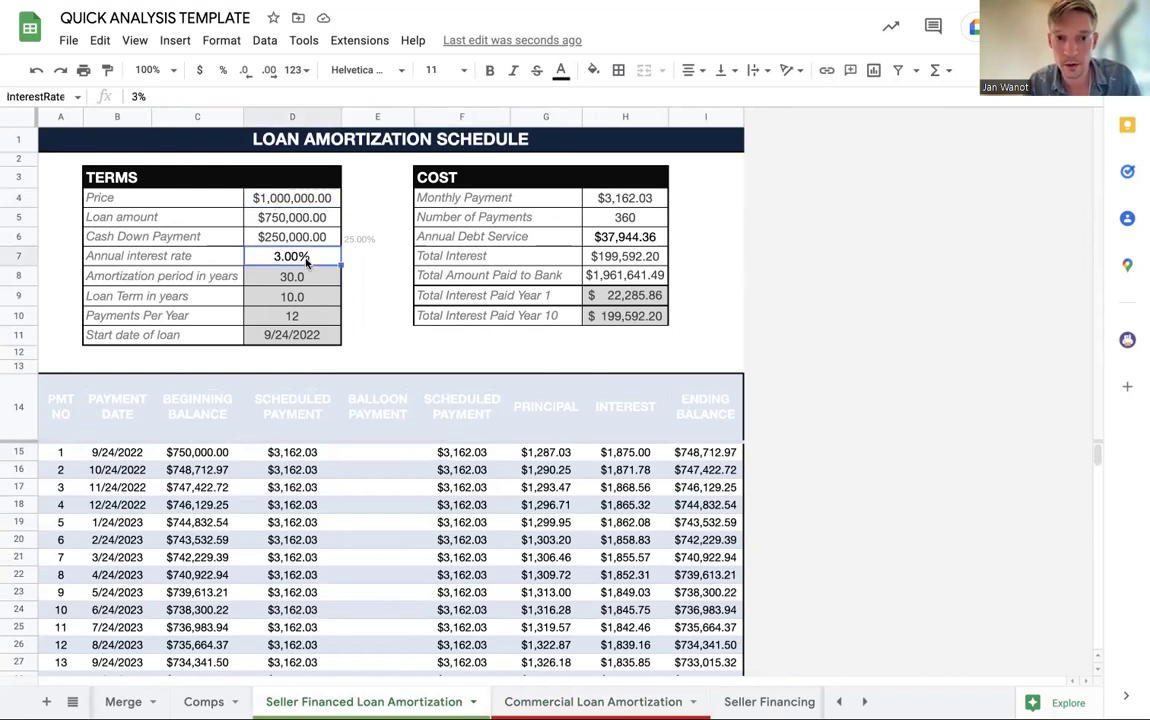
pyautogui.click(295, 198)
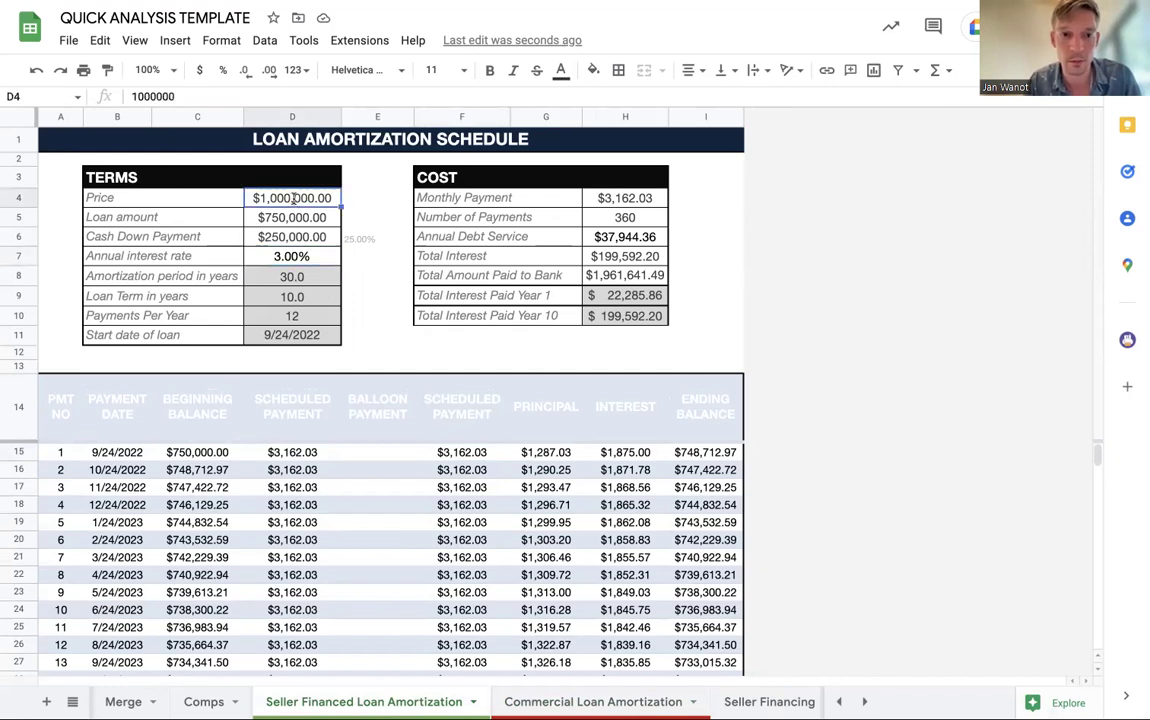
pyautogui.write('12,000,000')
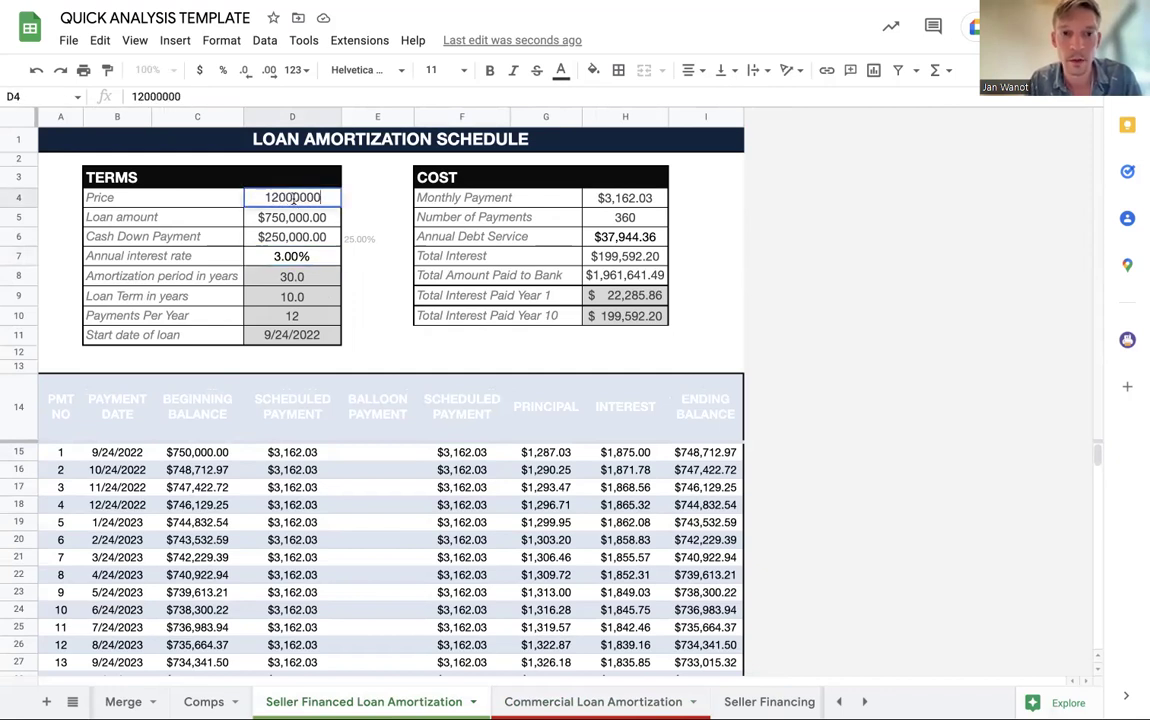
pyautogui.press('Return')
pyautogui.doubleClick(295, 198)
pyautogui.press('BackSpace')
pyautogui.press('Return')
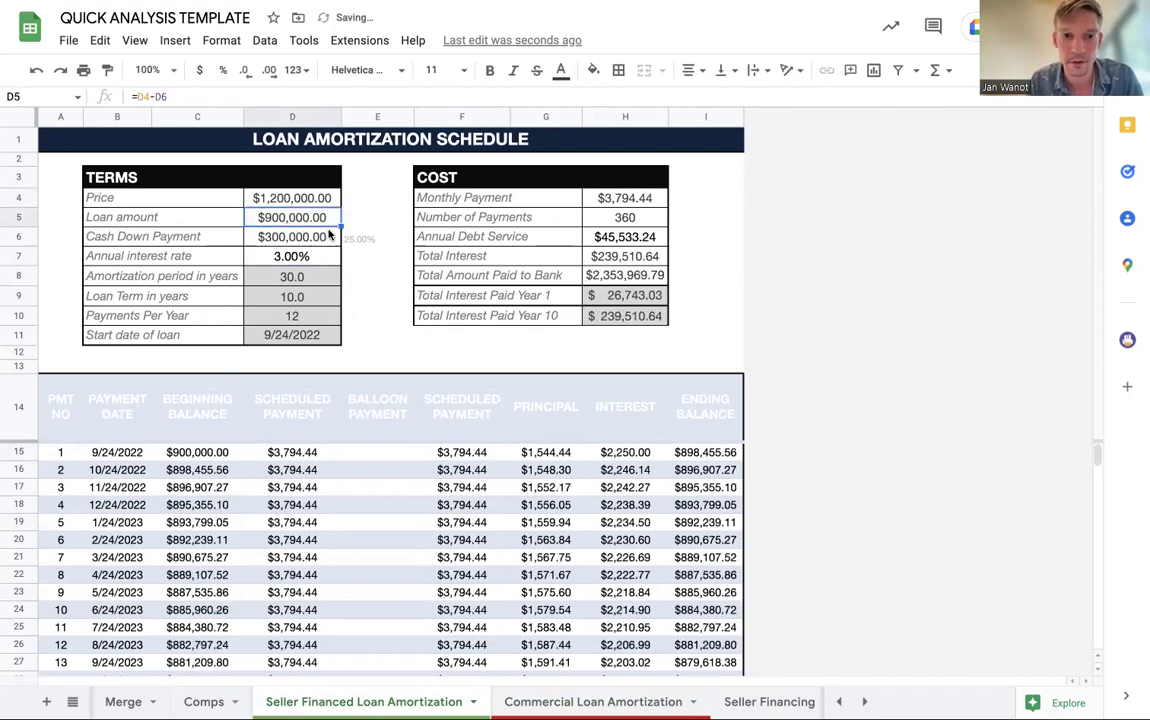
# Set the seller-financed cash down payment to $150,000 and check the first scheduled payment.
pyautogui.click(298, 200)
pyautogui.click(303, 238)
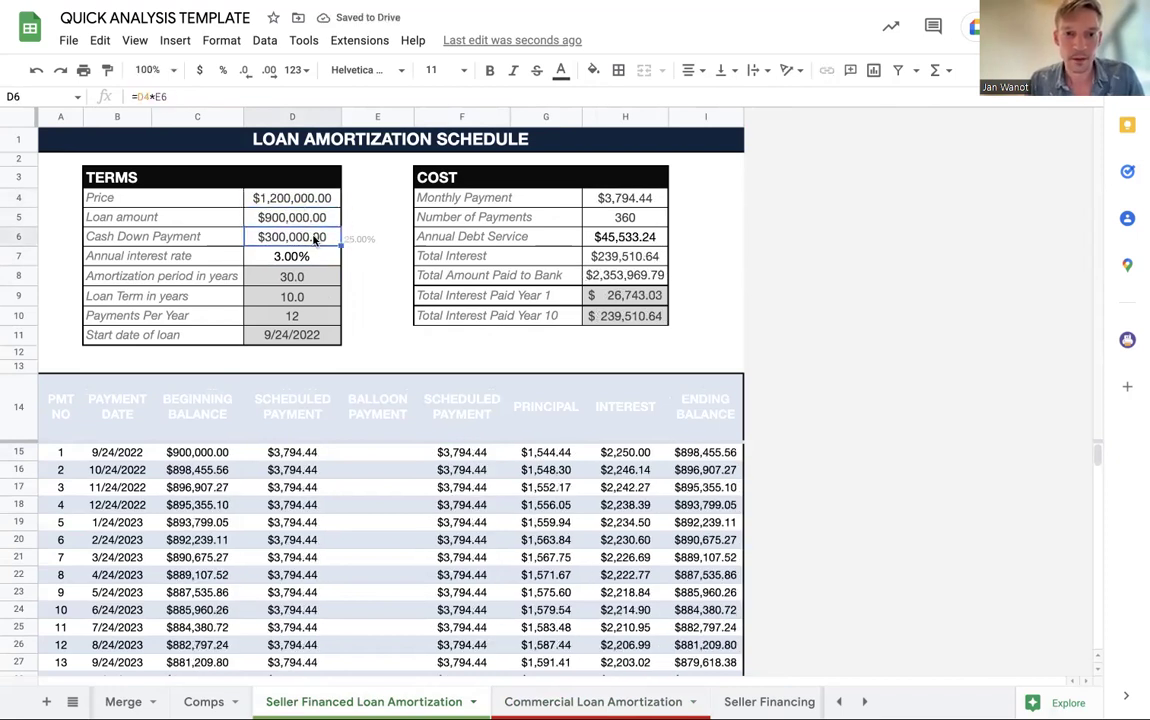
pyautogui.click(472, 470)
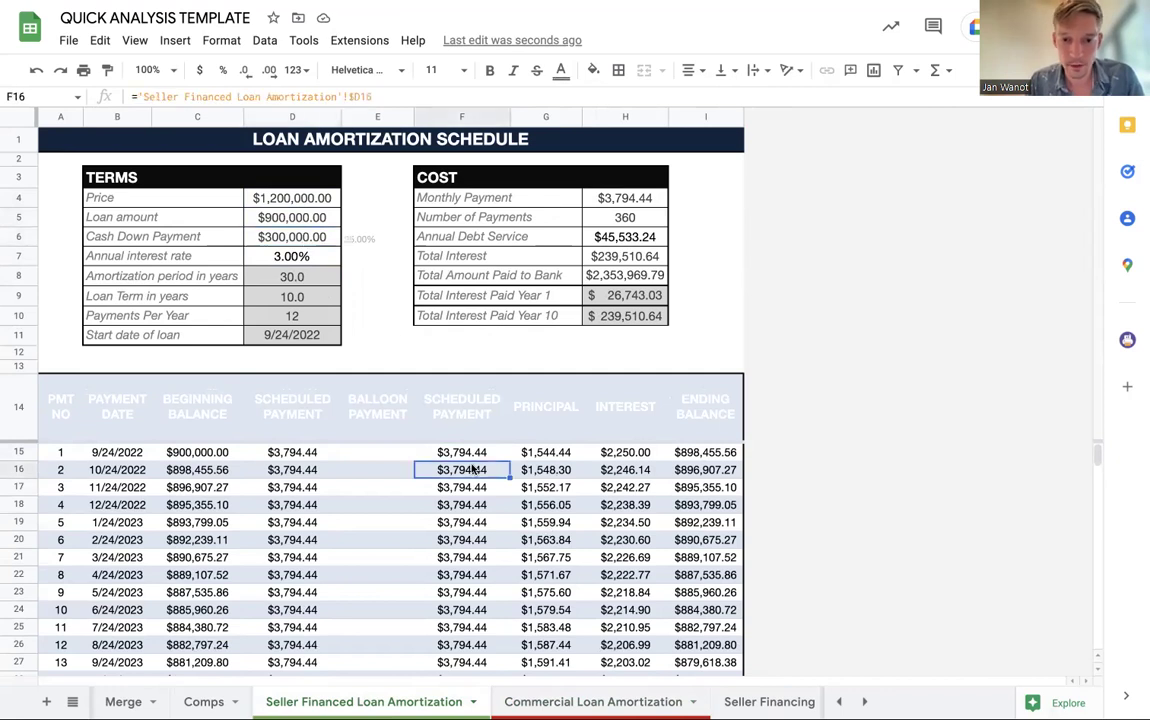
pyautogui.click(258, 230)
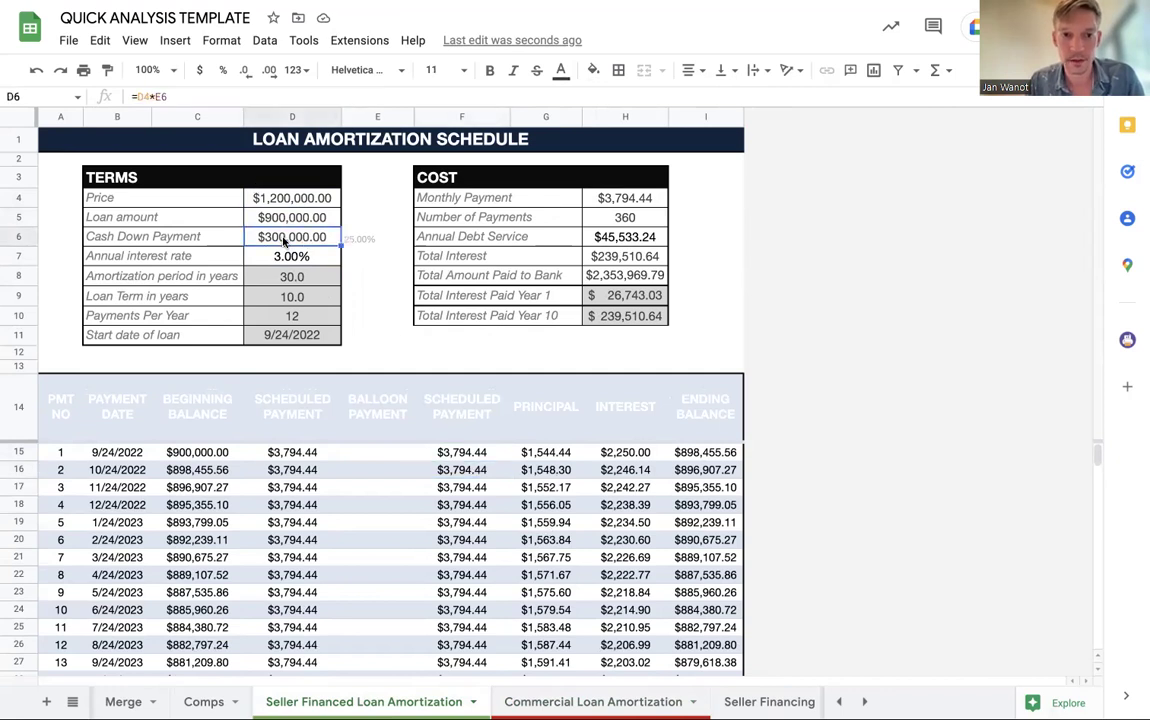
pyautogui.click(264, 195)
pyautogui.click(312, 243)
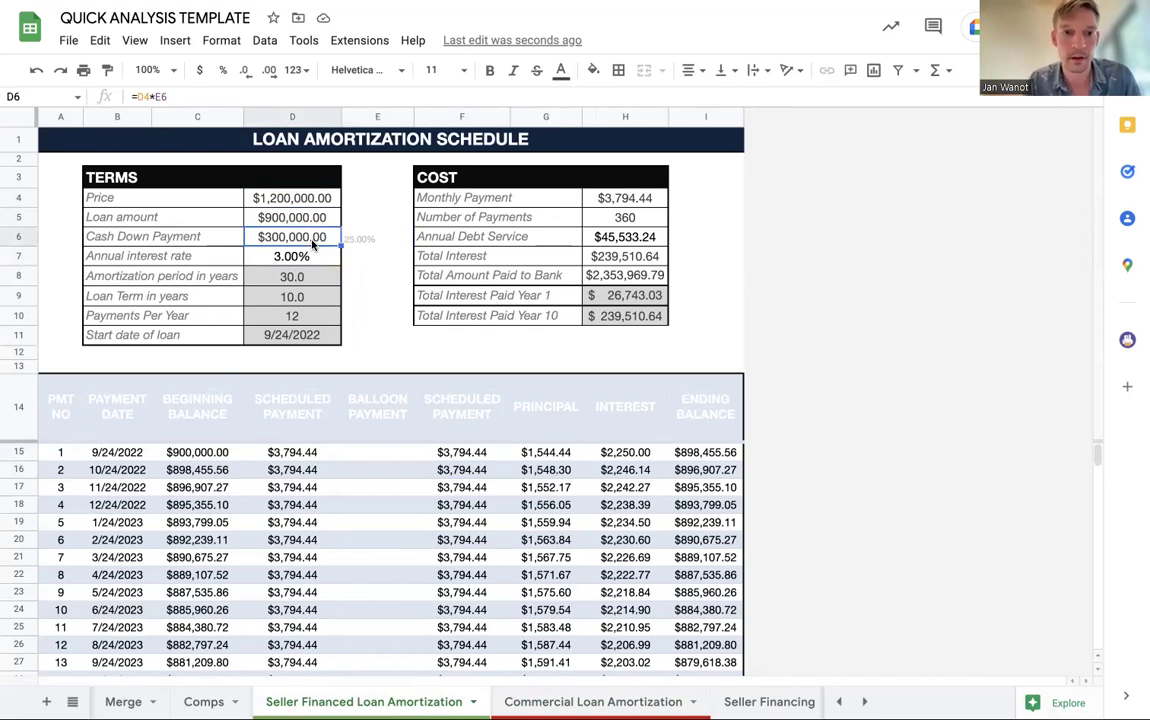
pyautogui.write('150000')
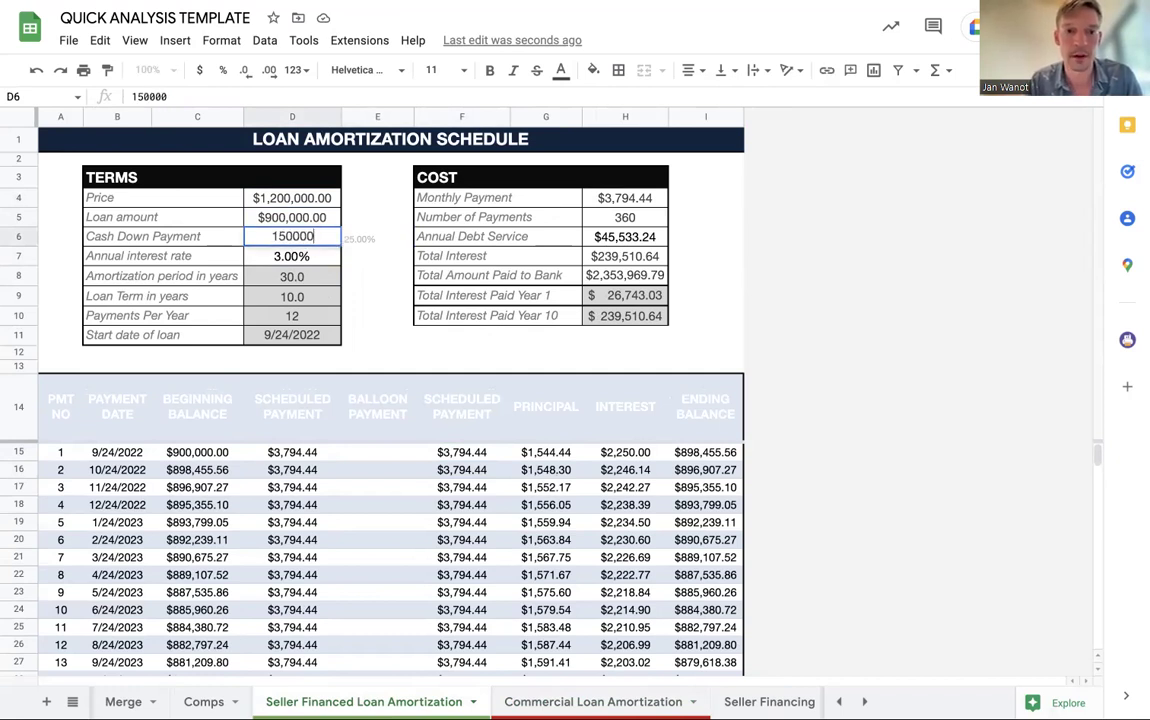
pyautogui.press('Return')
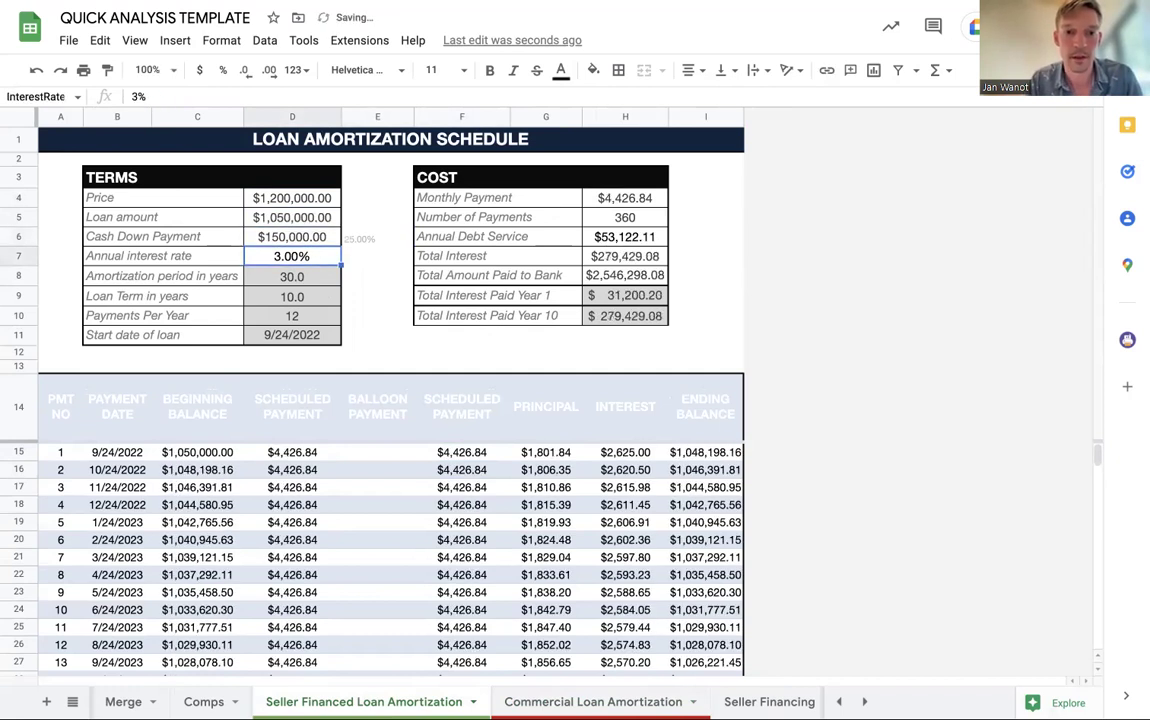
pyautogui.click(476, 457)
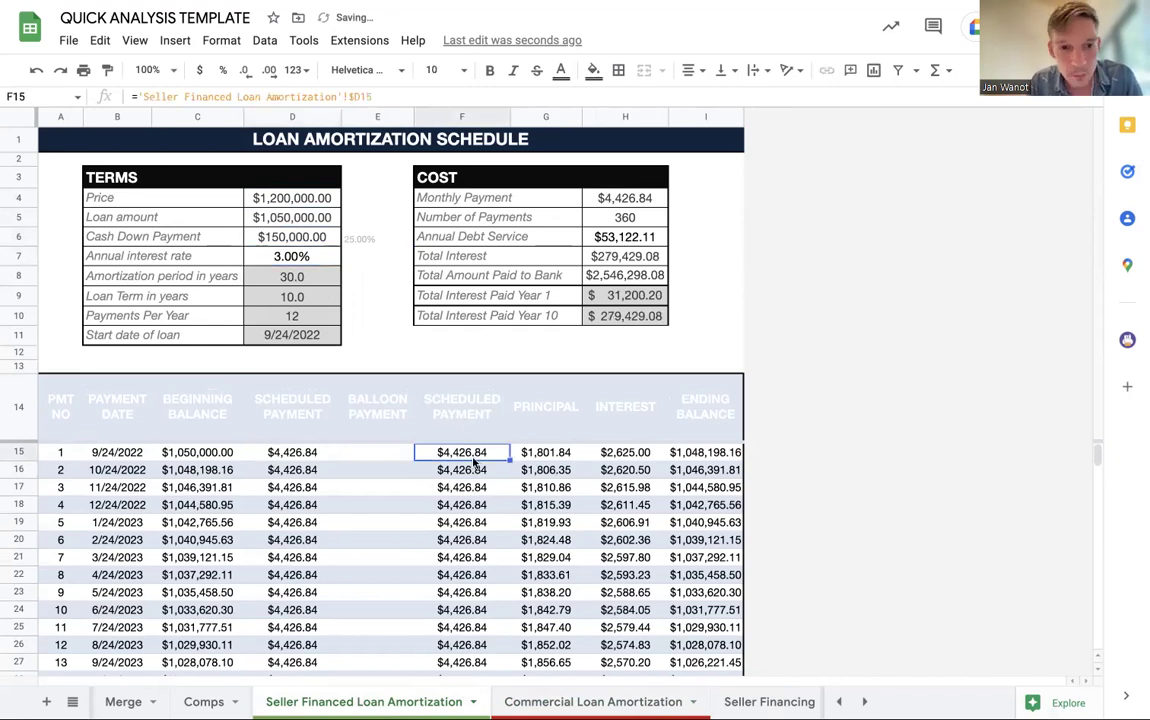
# Set the seller-financed cash down payment to $100,000.
pyautogui.click(308, 204)
pyautogui.click(294, 237)
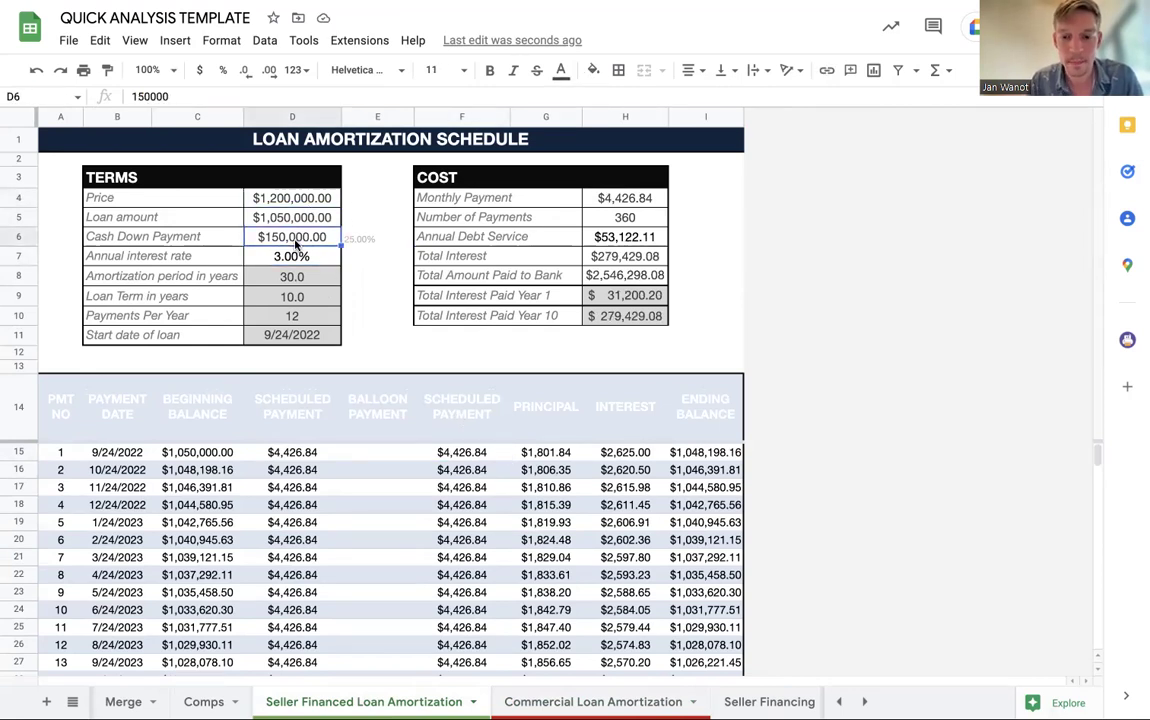
pyautogui.write('100,000')
pyautogui.press('Return')
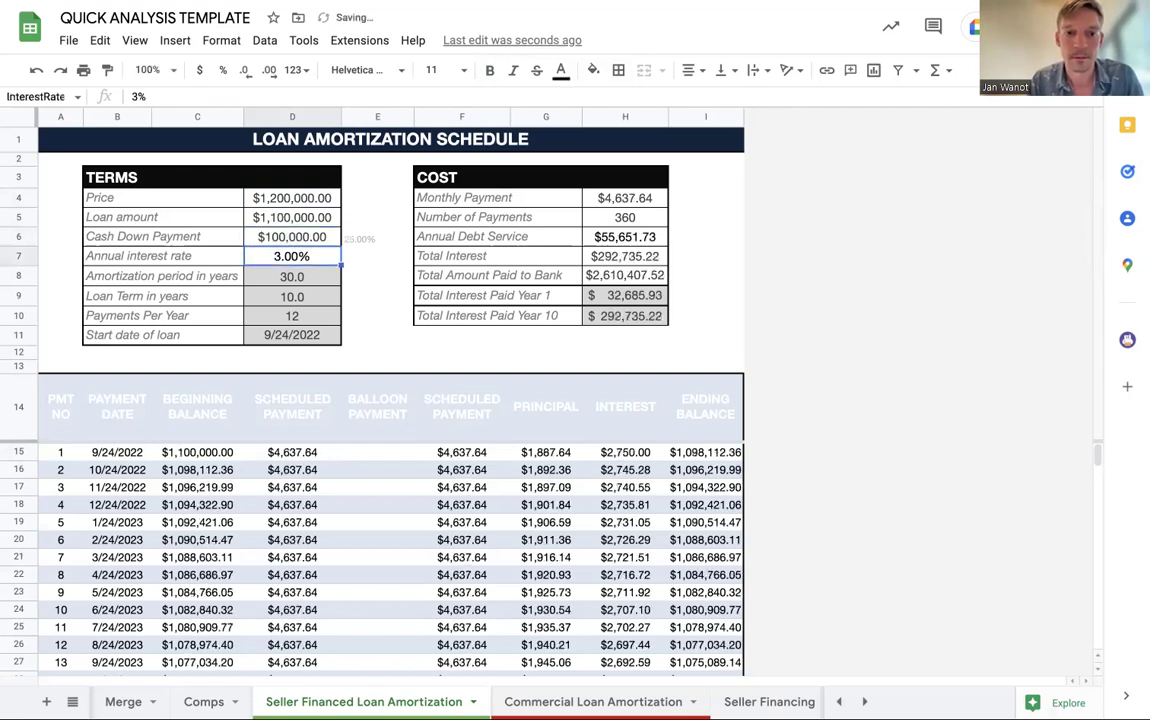
# Set the seller-financed purchase price to $1,300,000.
pyautogui.click(295, 198)
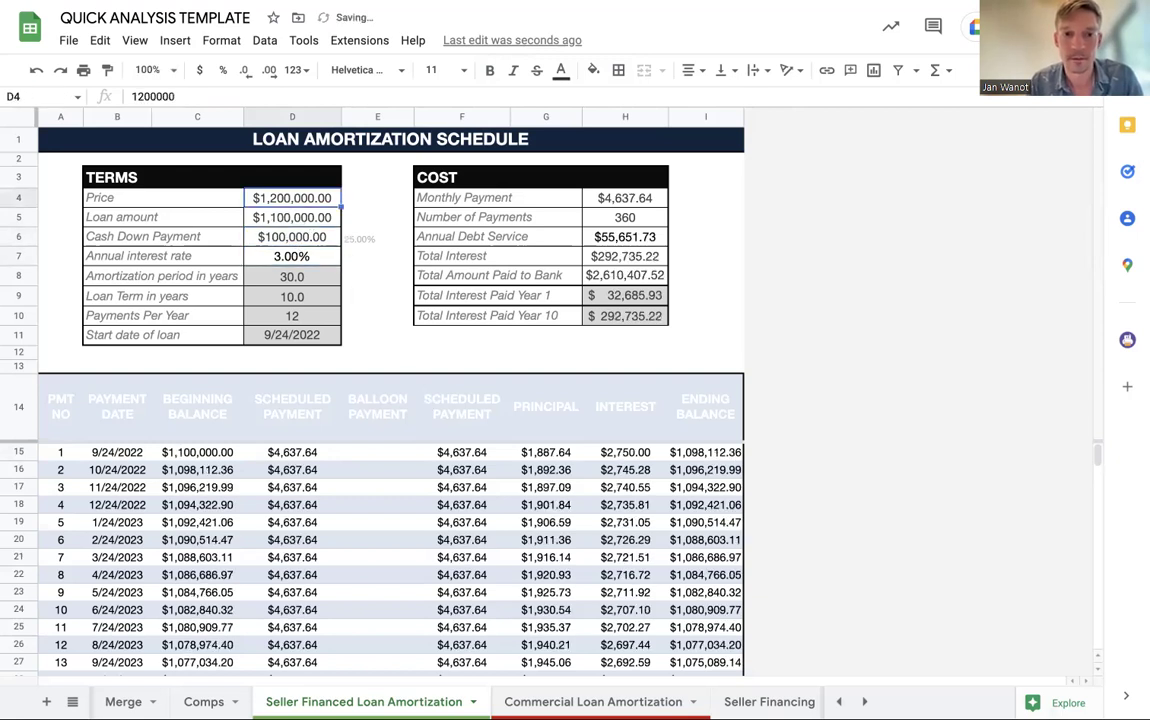
pyautogui.write('13,000,0')
pyautogui.write('000000')
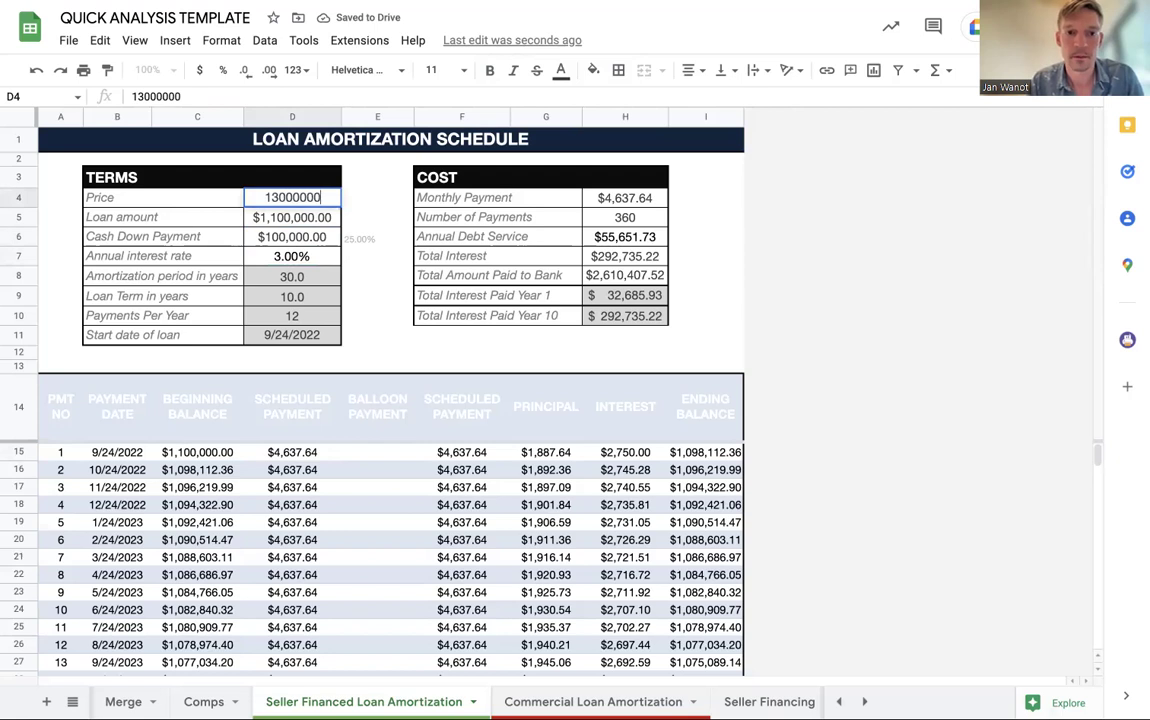
pyautogui.press('Return')
pyautogui.click(292, 205)
pyautogui.doubleClick(292, 205)
pyautogui.press('BackSpace')
pyautogui.press('Return')
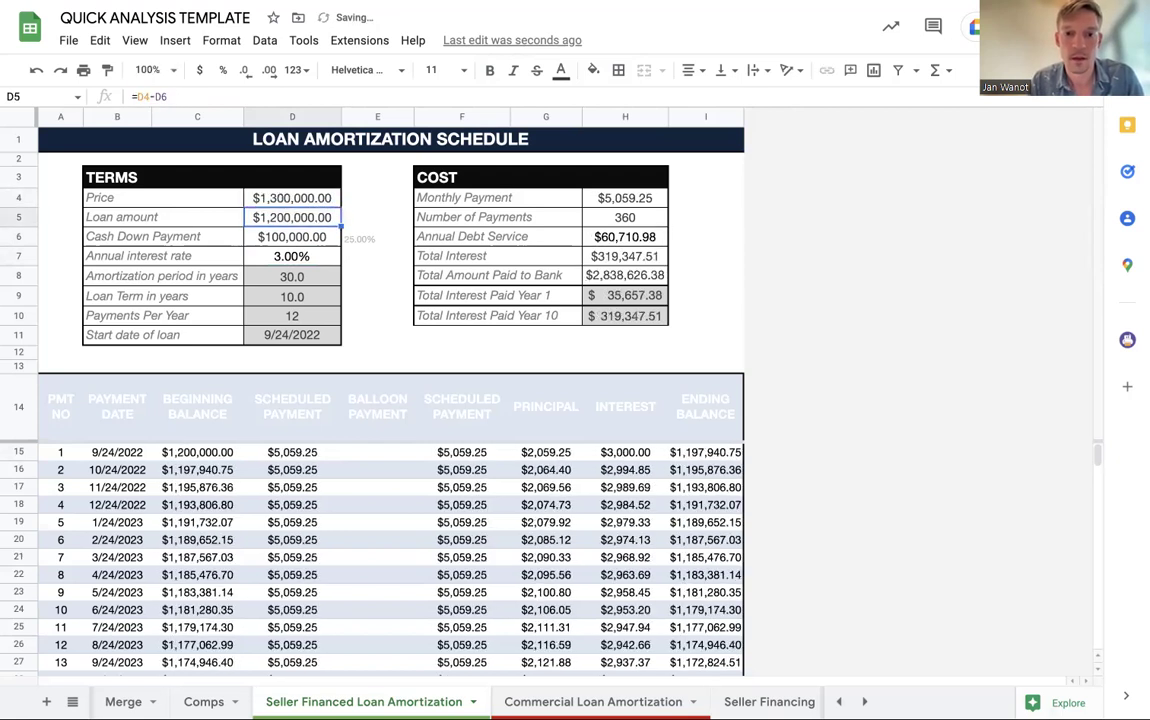
# Set the seller-financed purchase price to $1,250,000.
pyautogui.doubleClick(290, 198)
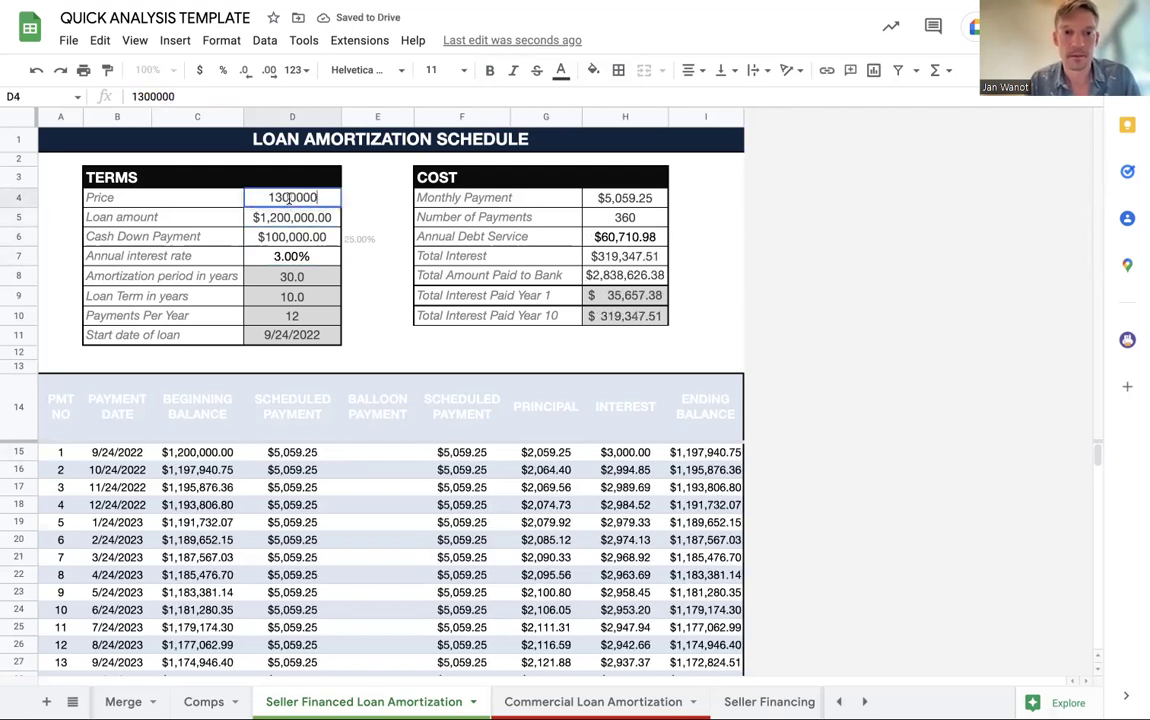
pyautogui.press('BackSpace')
pyautogui.press('BackSpace')
pyautogui.write('25')
pyautogui.press('Return')
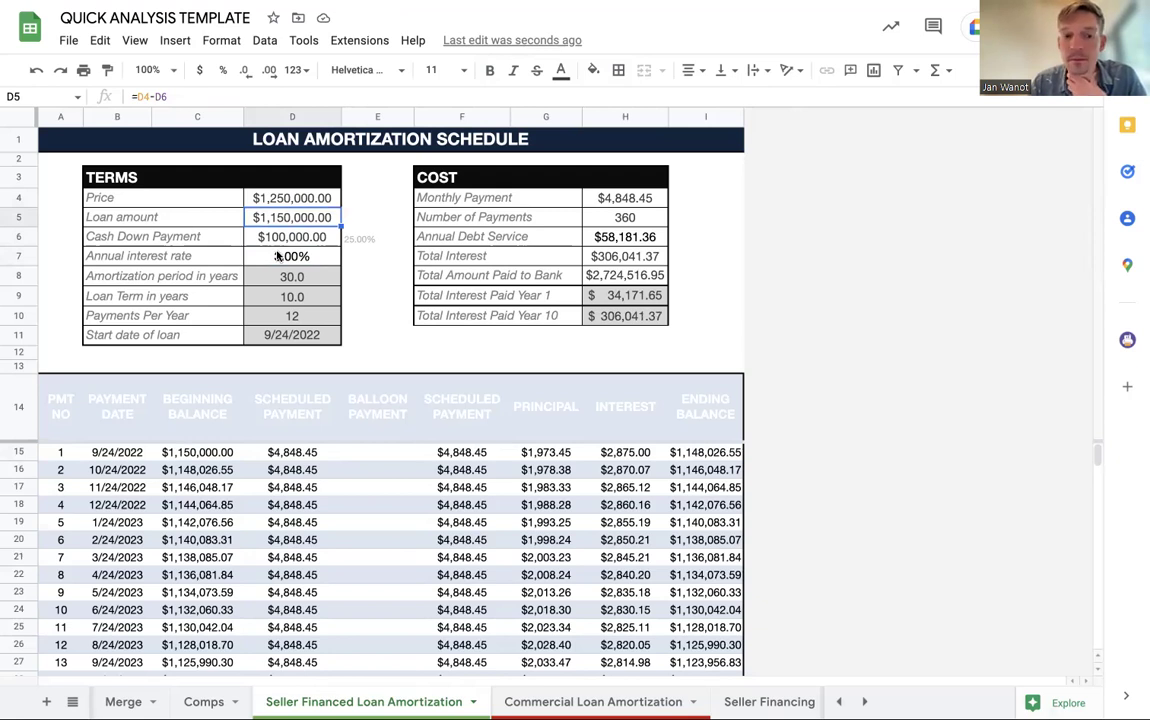
# Compare the seller-financed first scheduled payment with the price, down payment and first scheduled payment on the Commercial Loan Amortization sheet.
pyautogui.click(447, 455)
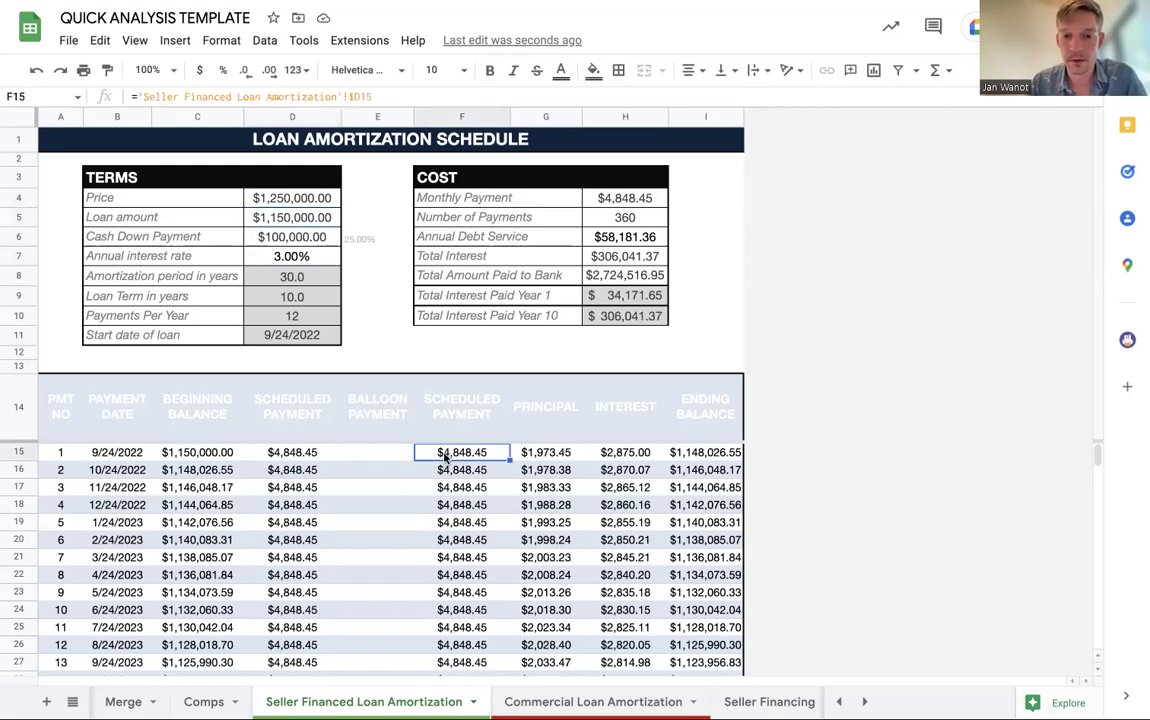
pyautogui.click(560, 701)
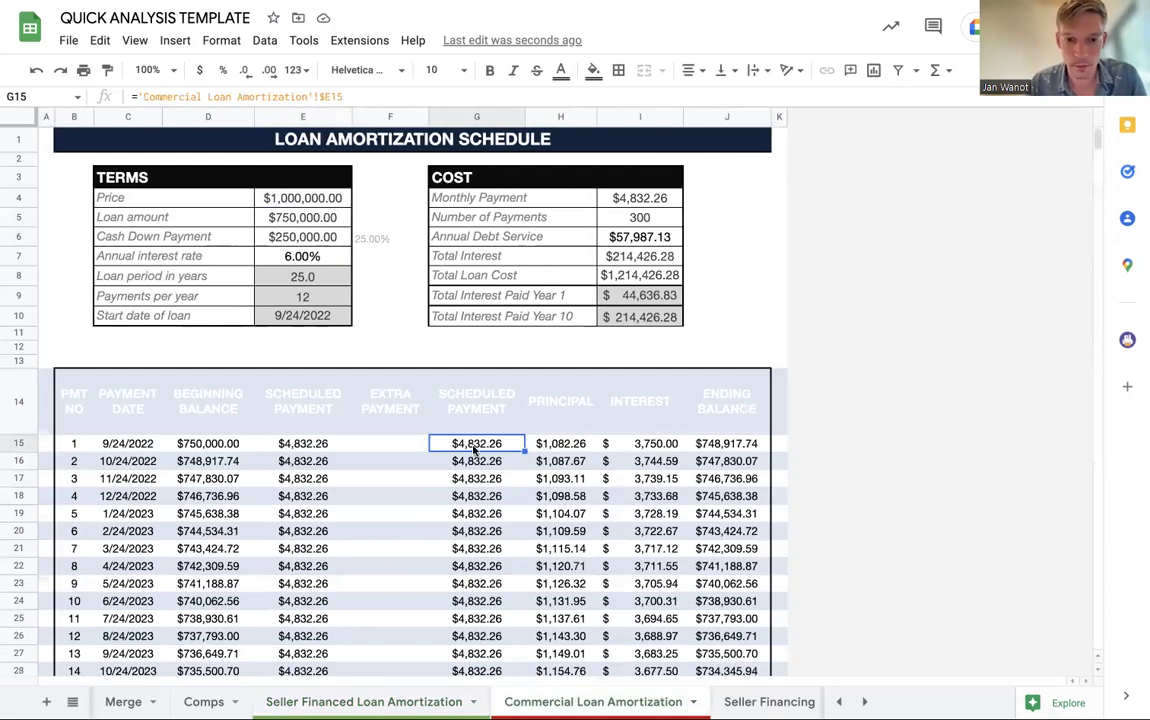
pyautogui.click(322, 201)
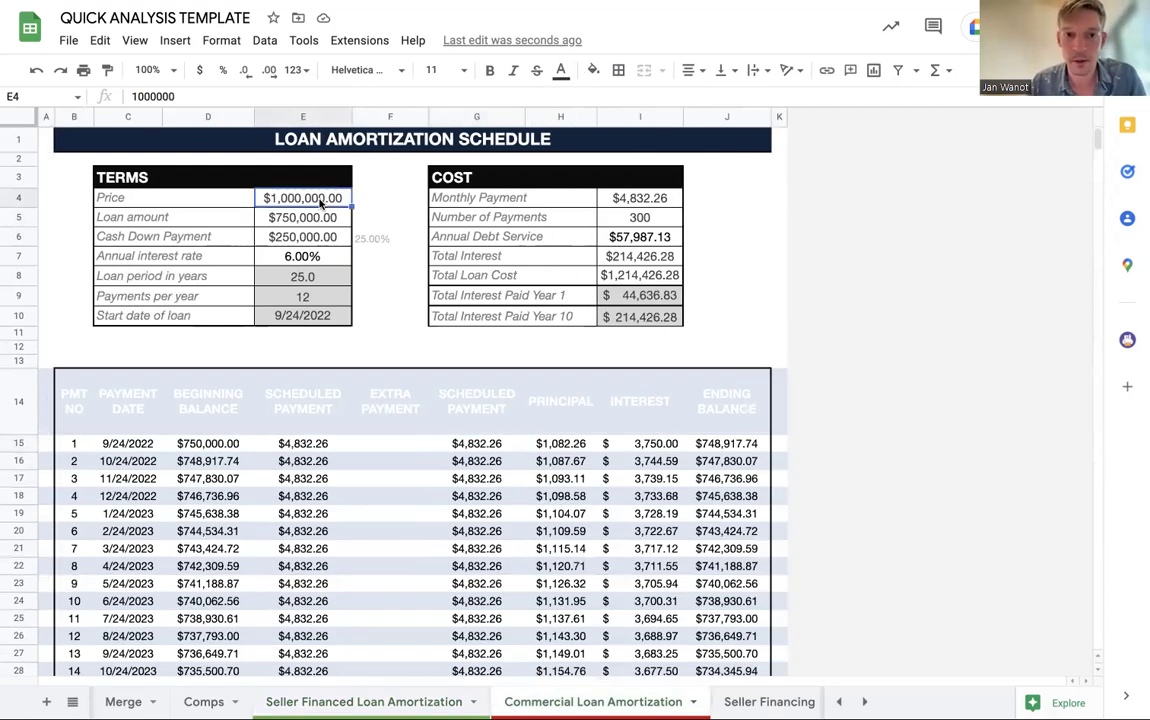
pyautogui.click(314, 240)
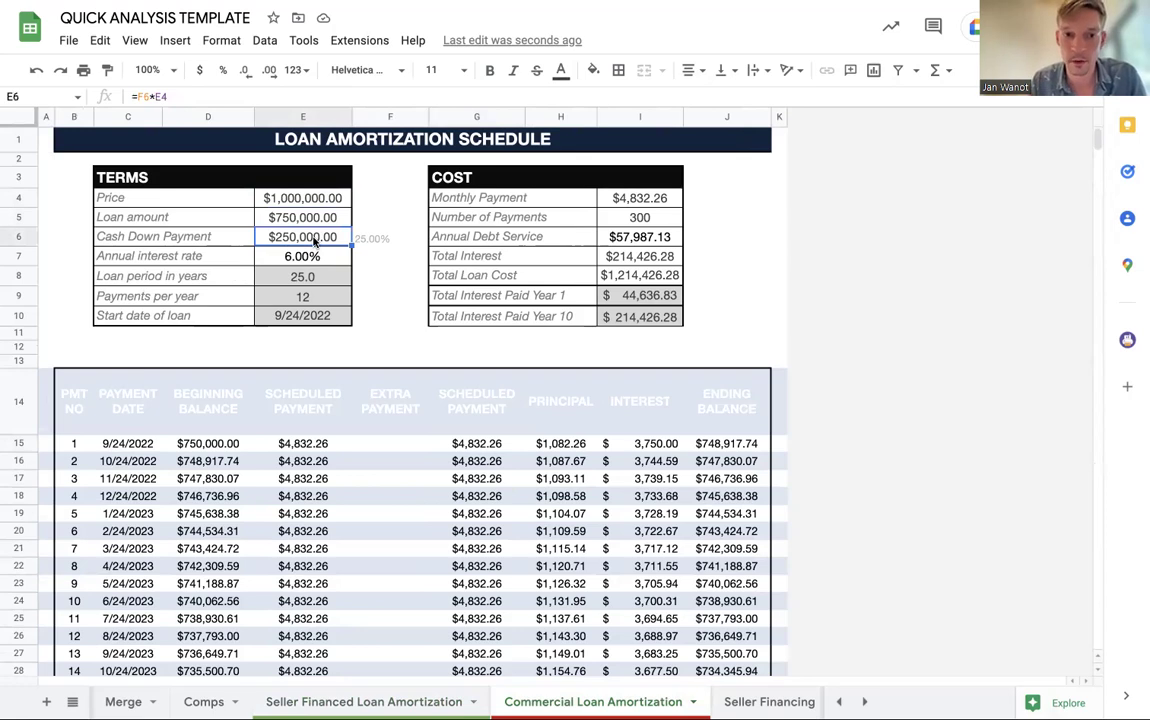
pyautogui.click(487, 446)
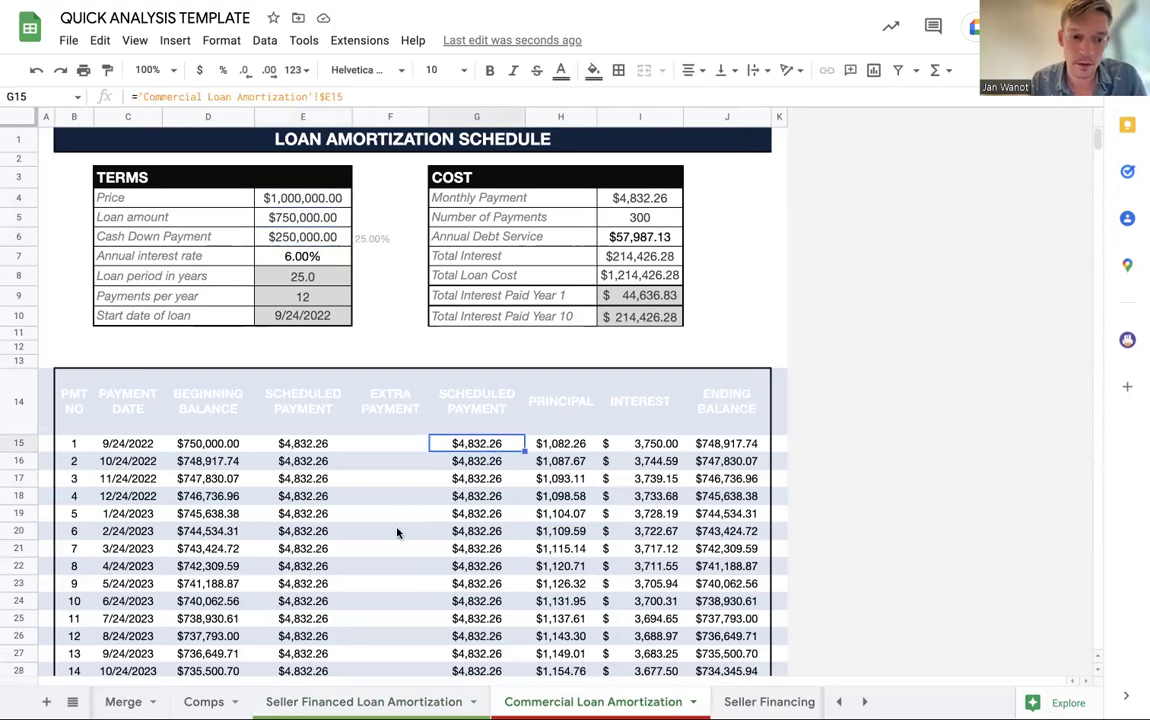
# Check the extra payment due with payment number 60 in the commercial loan schedule.
pyautogui.scroll(-15, 397, 533)
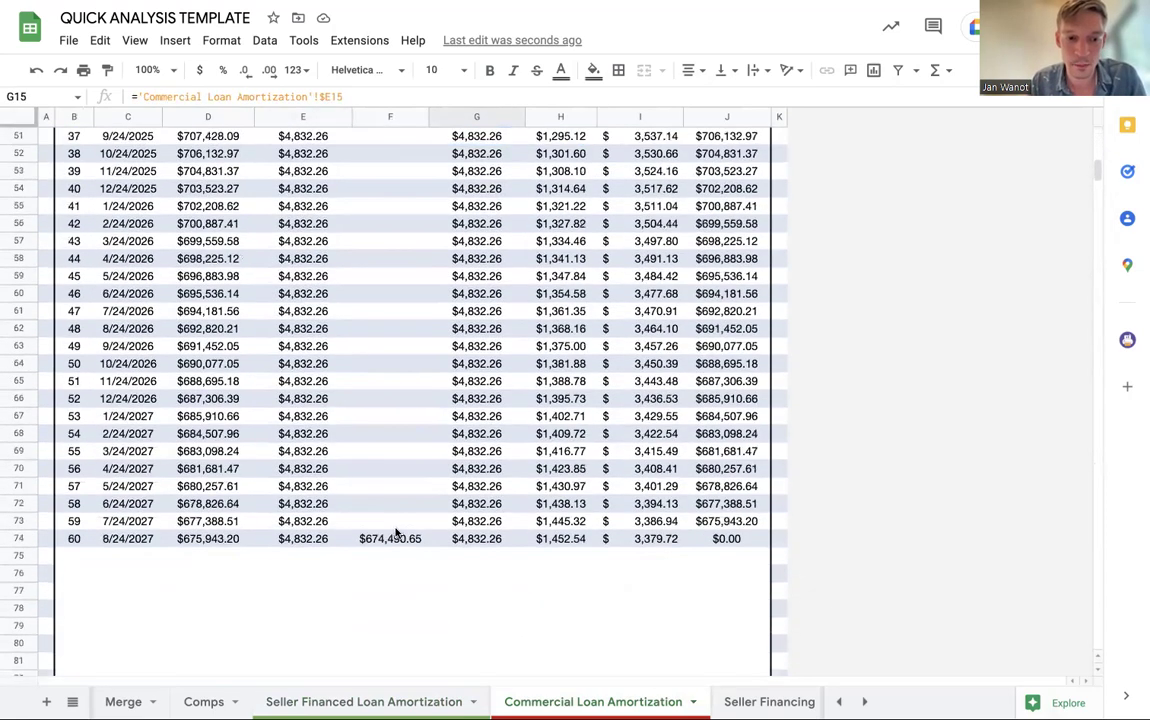
pyautogui.click(392, 540)
pyautogui.scroll(15, 392, 540)
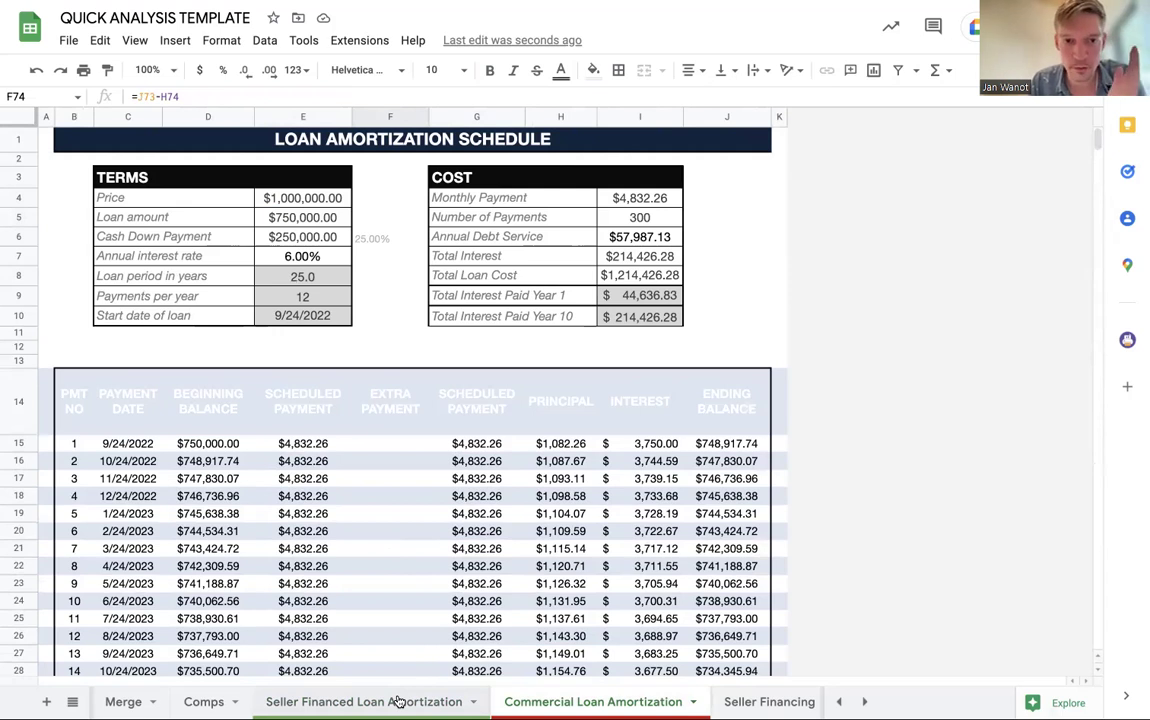
# Review the price, cash down payment, amortization period and scheduled payment on the Seller Financed Loan Amortization sheet.
pyautogui.click(398, 702)
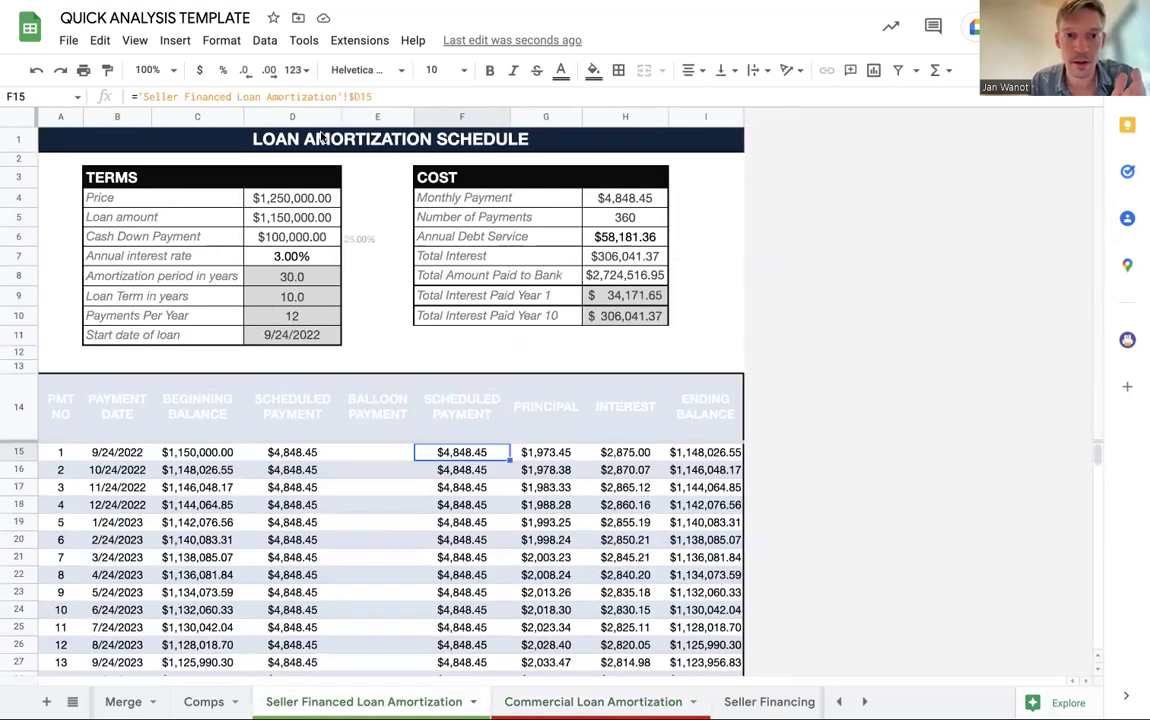
pyautogui.click(291, 198)
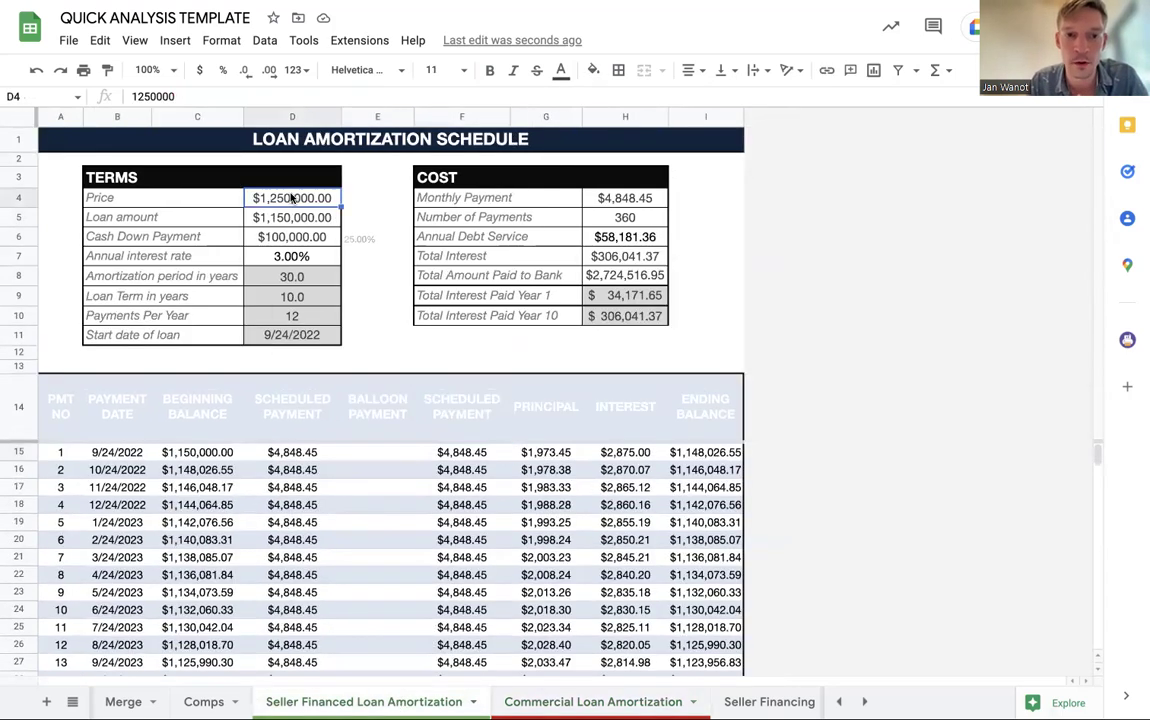
pyautogui.click(303, 242)
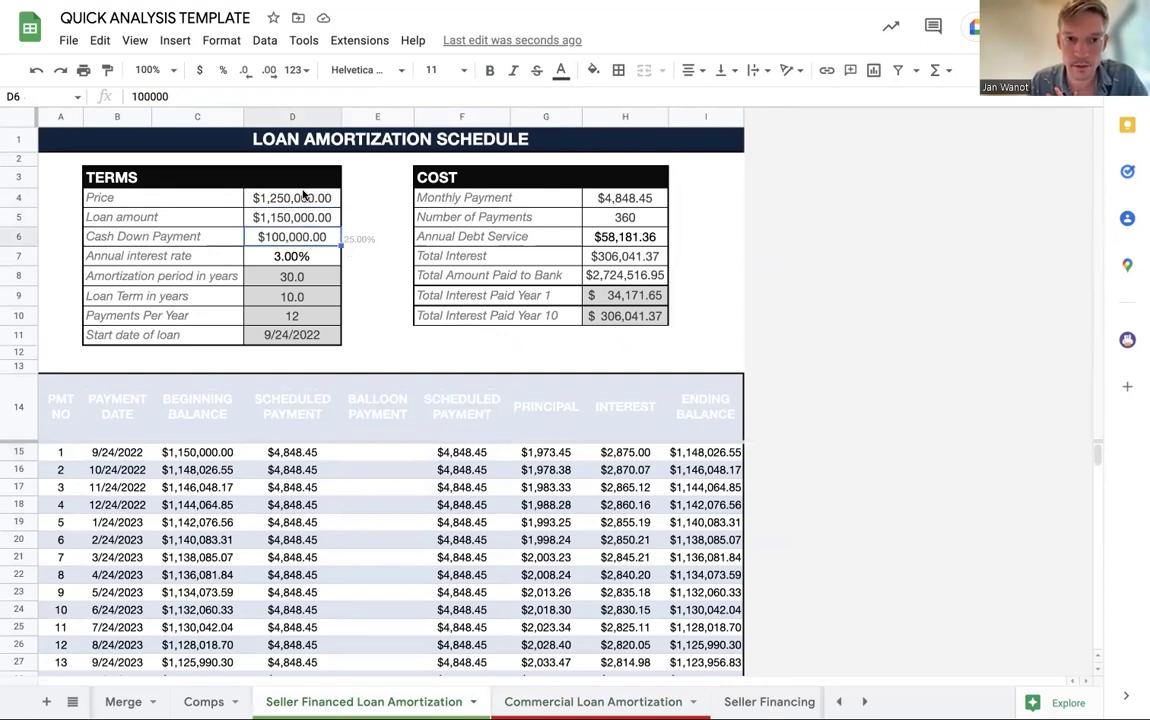
pyautogui.click(280, 276)
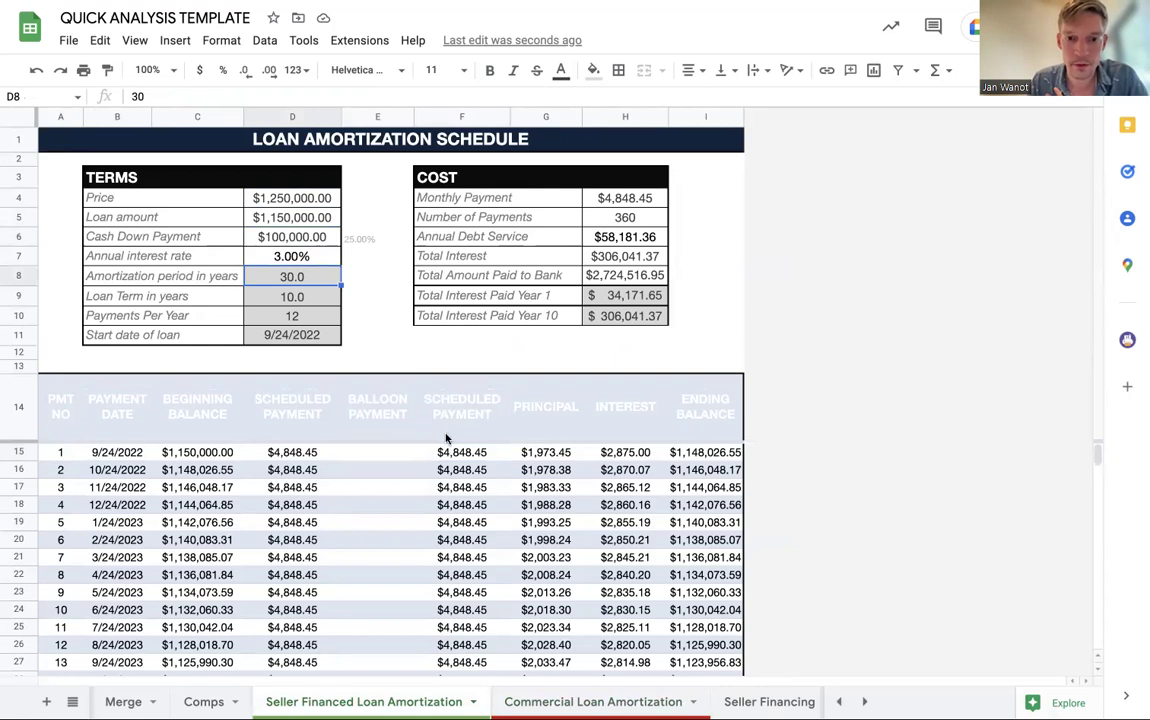
pyautogui.click(461, 469)
# Check the balloon payment due with payment number 120 in the seller-financed schedule, and return to the first payment.
pyautogui.scroll(-20, 390, 577)
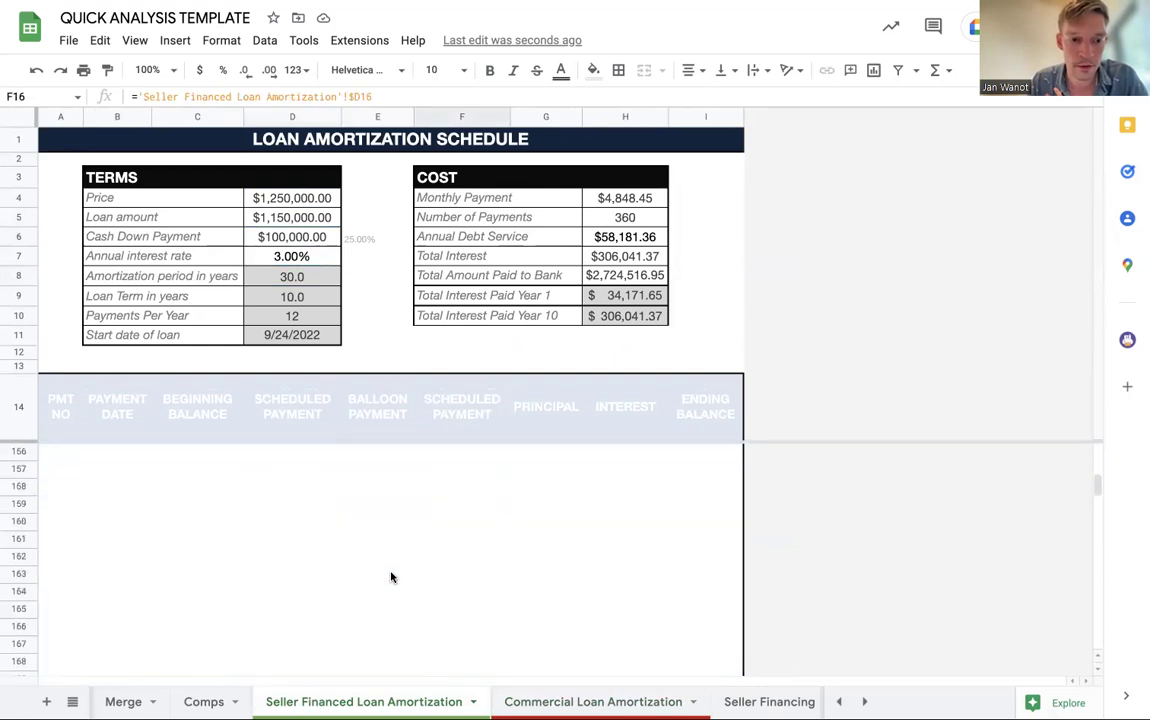
pyautogui.scroll(9, 390, 577)
pyautogui.click(376, 524)
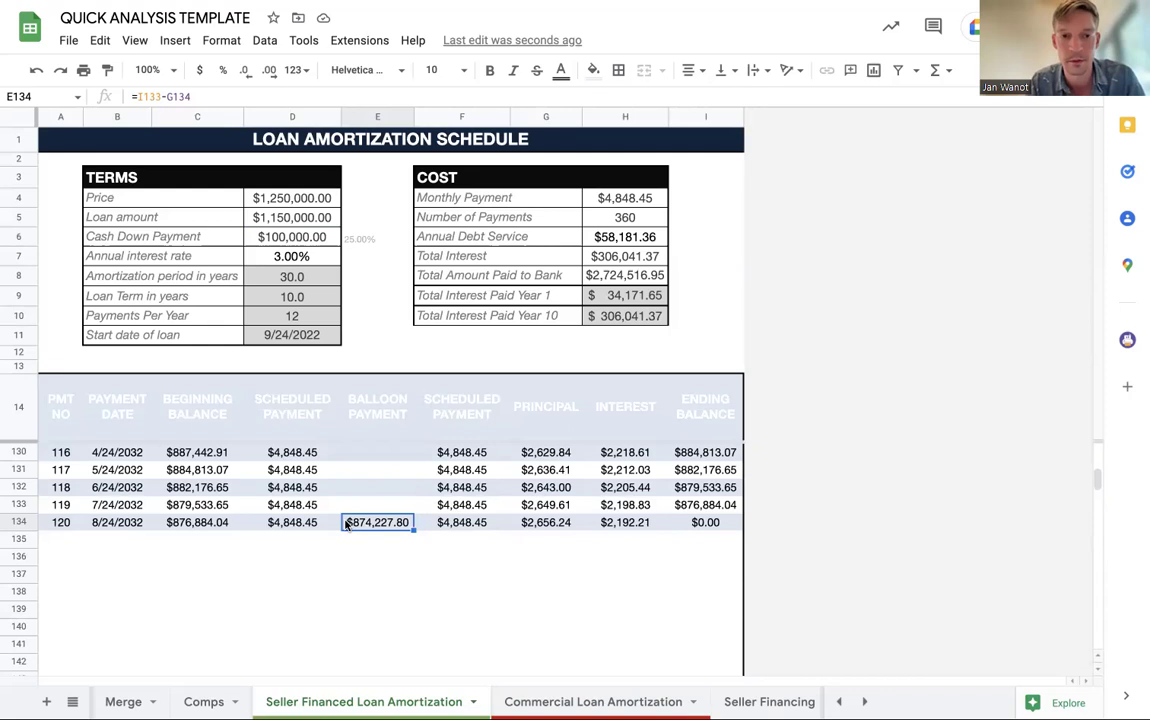
pyautogui.scroll(20, 415, 603)
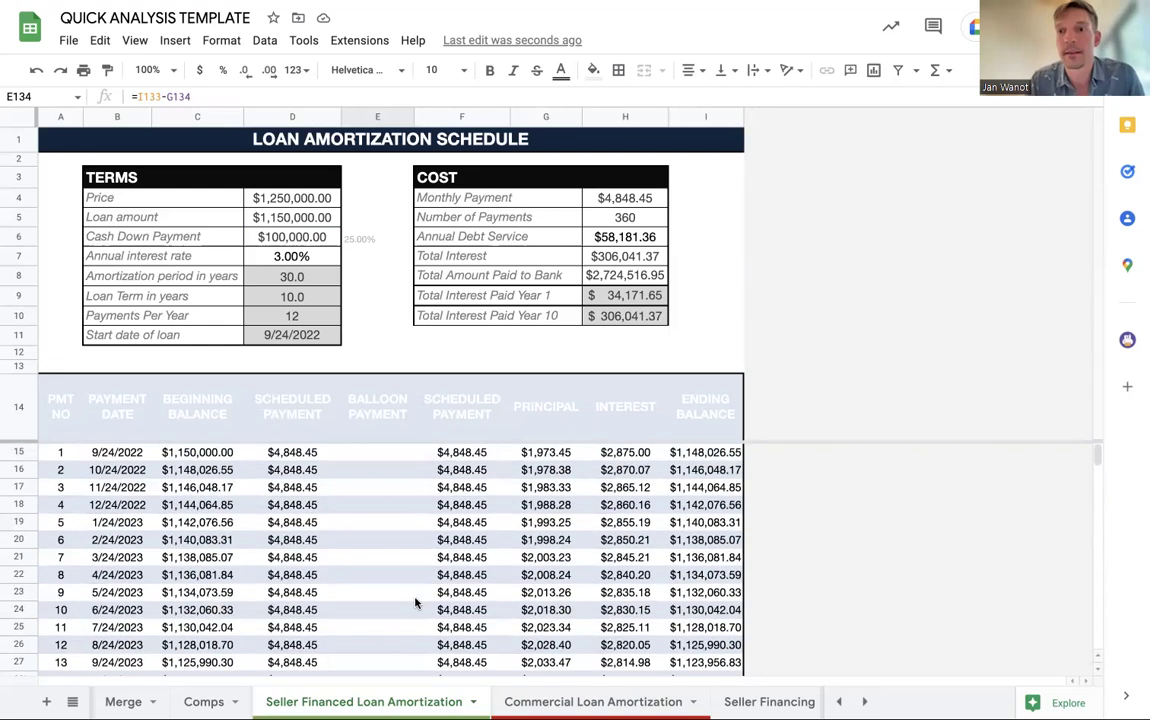